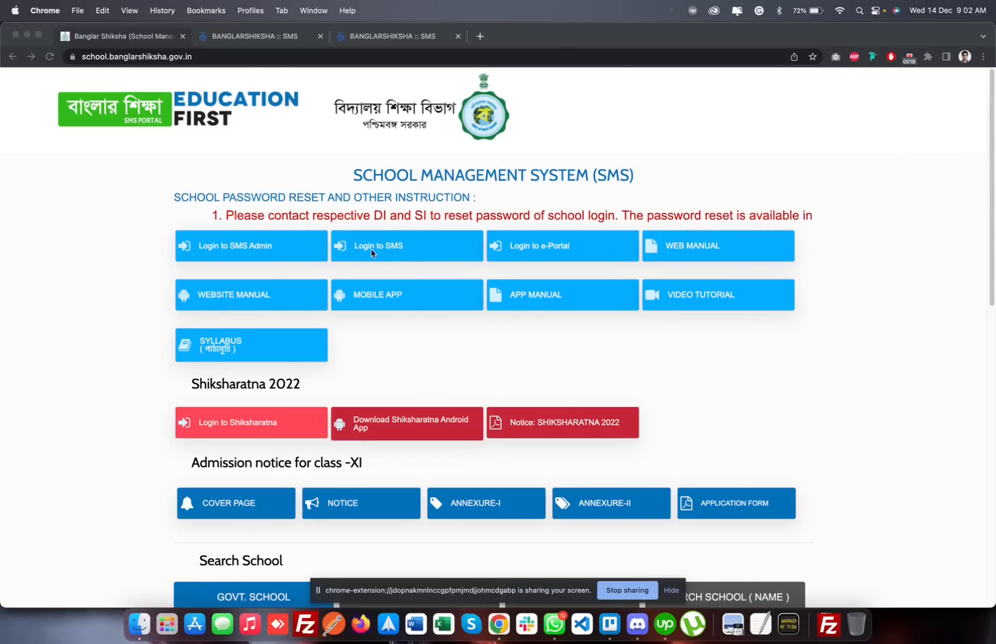
Open the options for clearing browsing data from the browser's history page
click(290, 39)
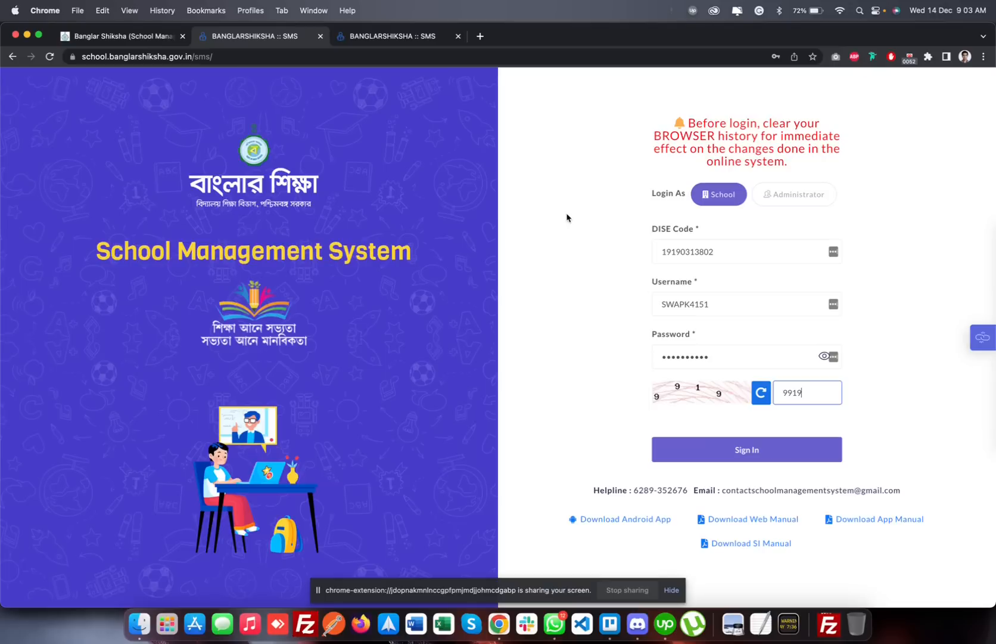
click(983, 57)
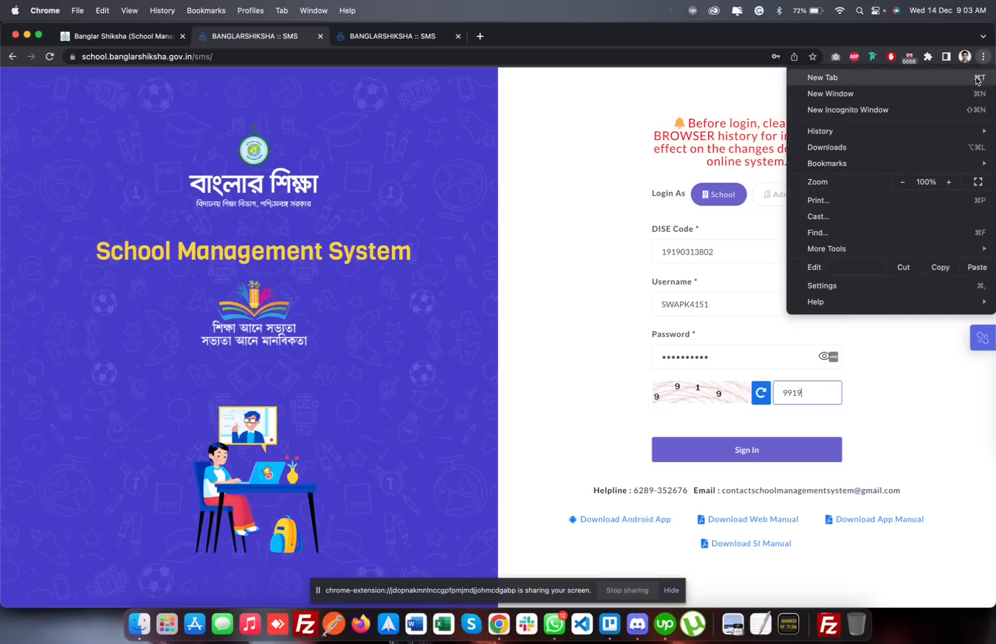
mouse_move(851, 134)
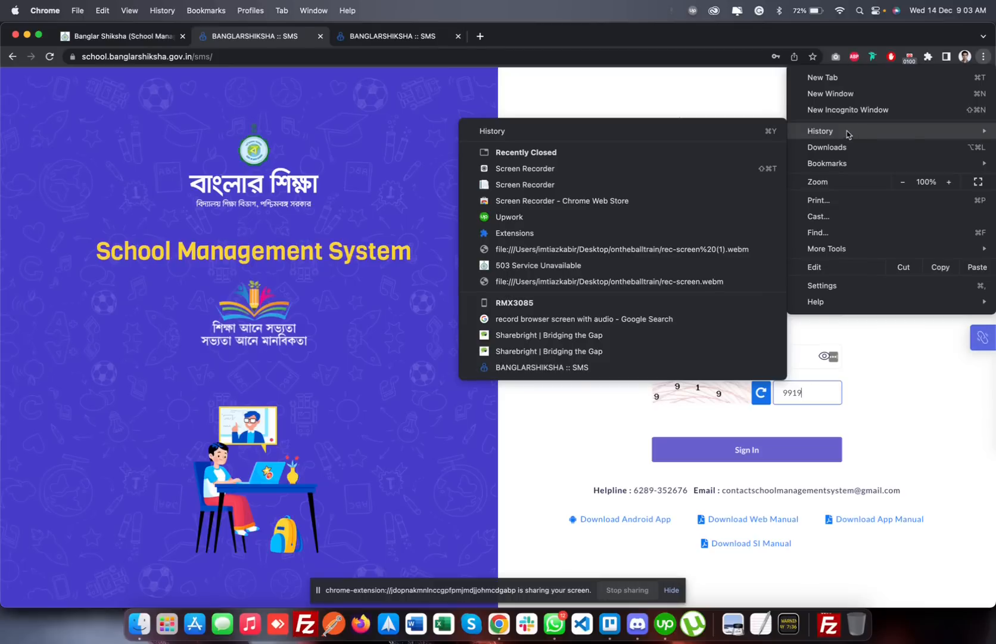
click(585, 131)
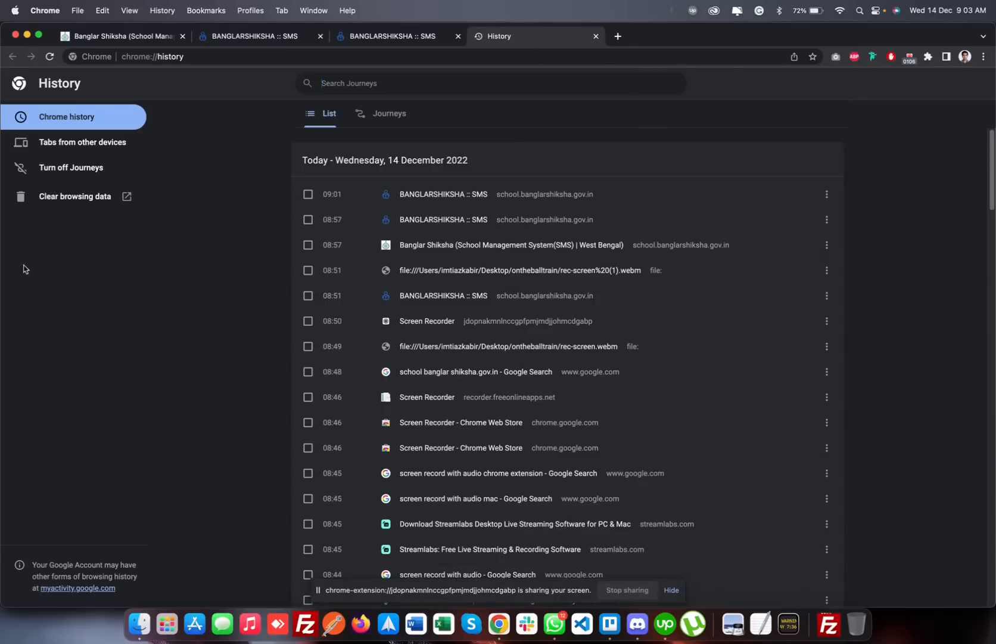
click(69, 206)
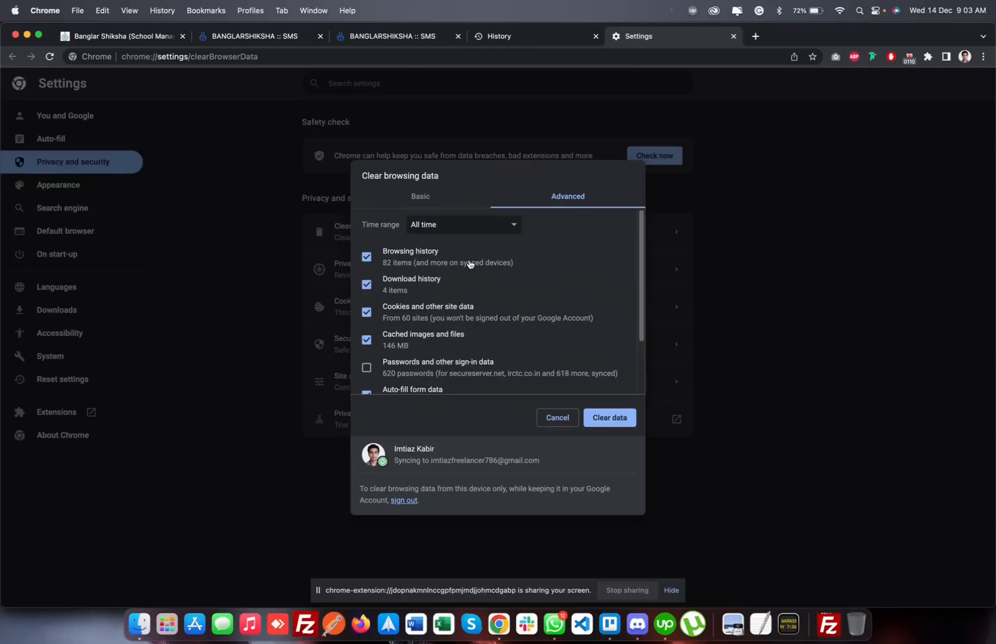
Review the basic and advanced data-clearing options, keep the time range at All time, and close the settings without clearing anything
click(422, 206)
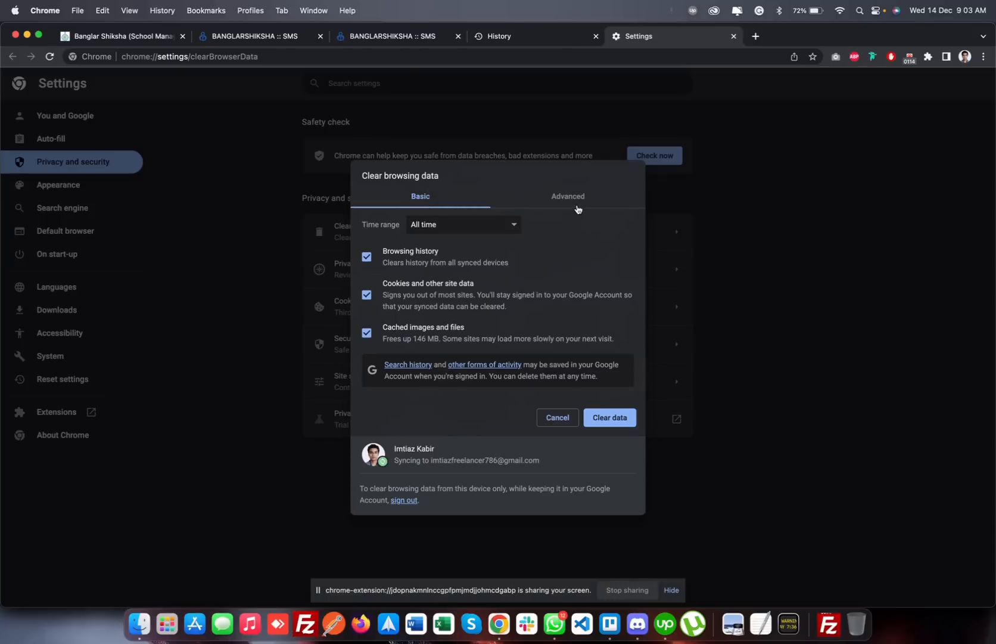
click(577, 202)
click(469, 226)
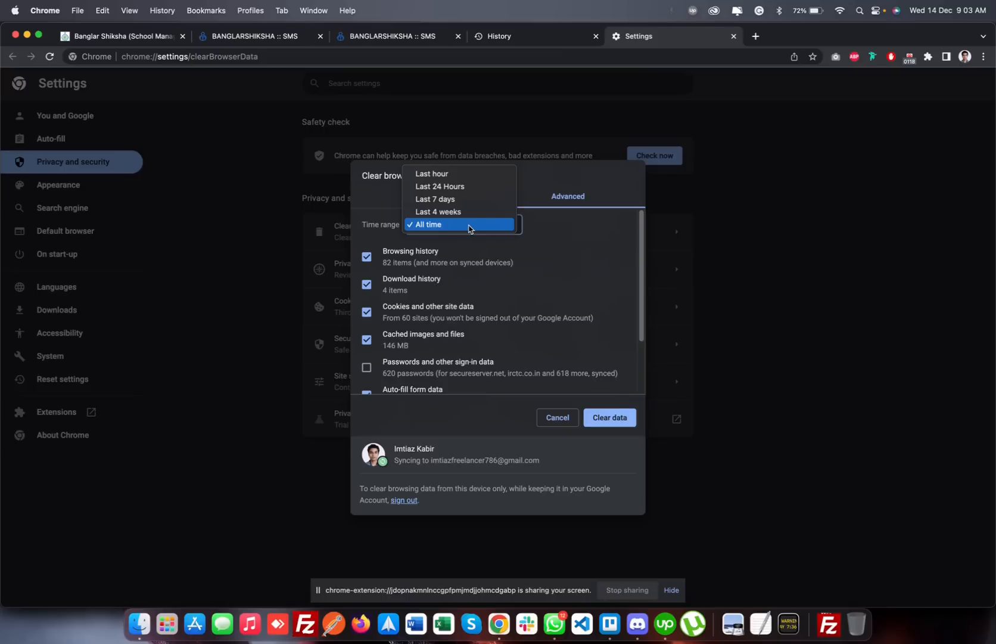
click(469, 227)
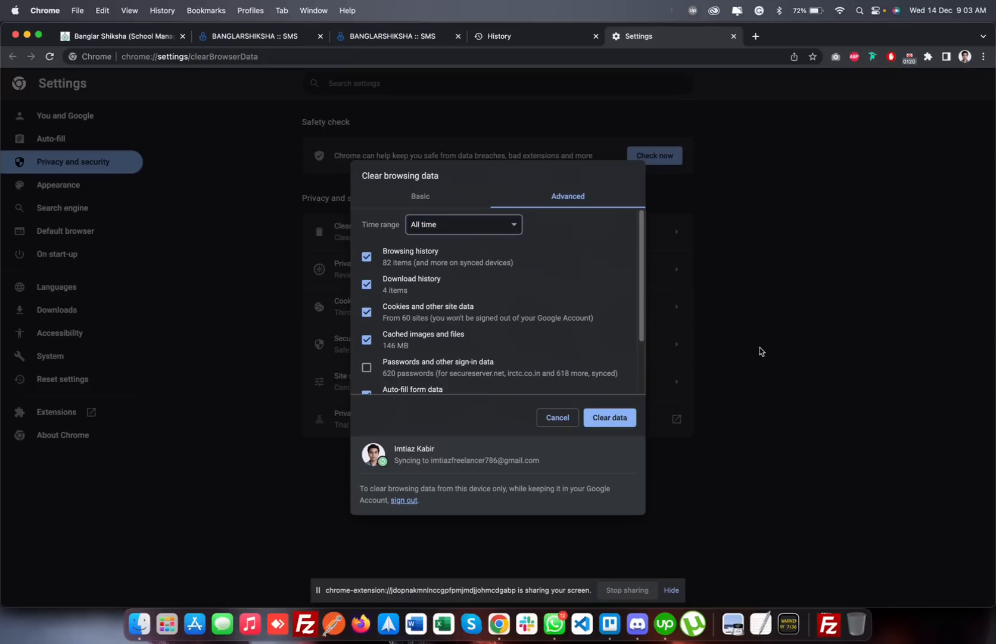
click(734, 36)
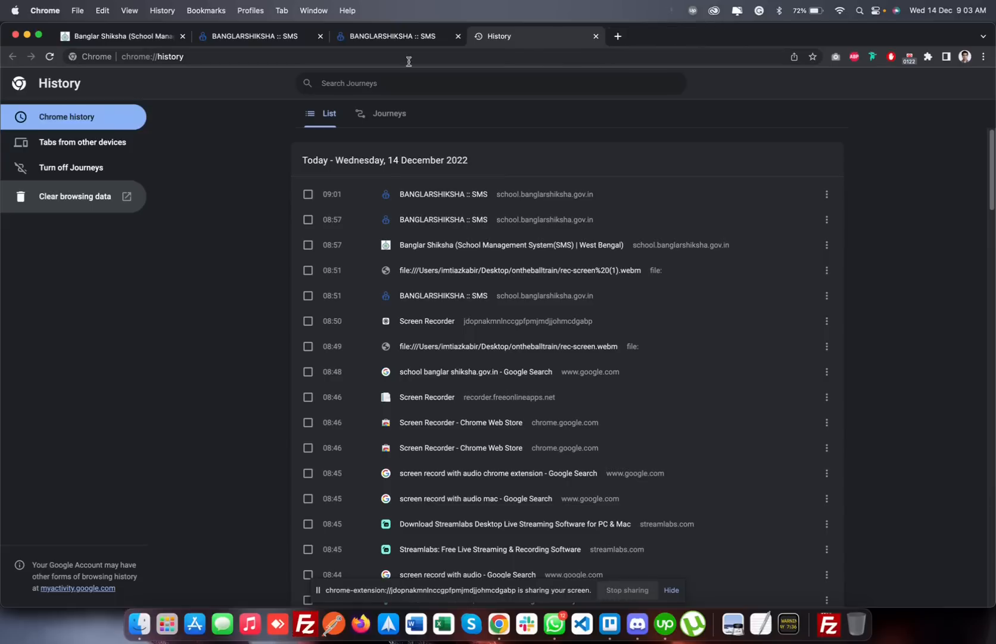
Sign in to the school account with the filled-in credentials and open the exam copy Allocation page under Evaluation
click(264, 39)
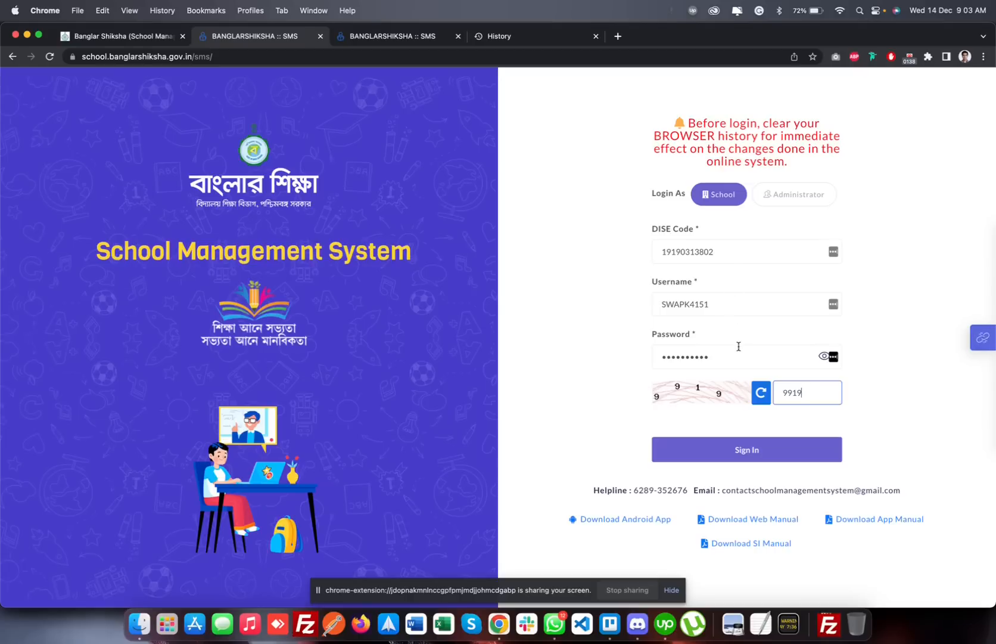
click(730, 453)
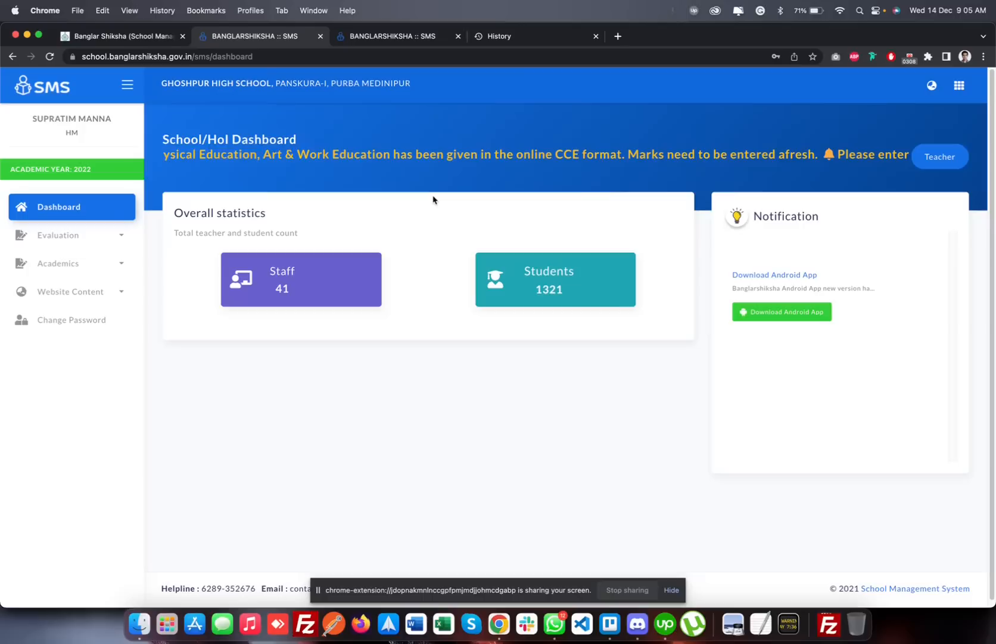
click(119, 237)
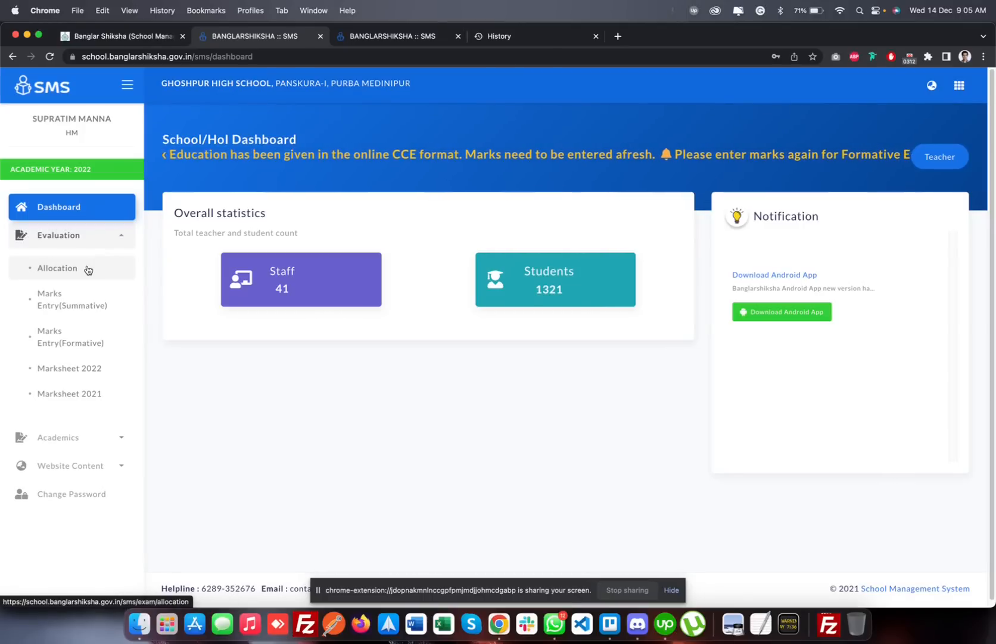
click(122, 239)
click(122, 238)
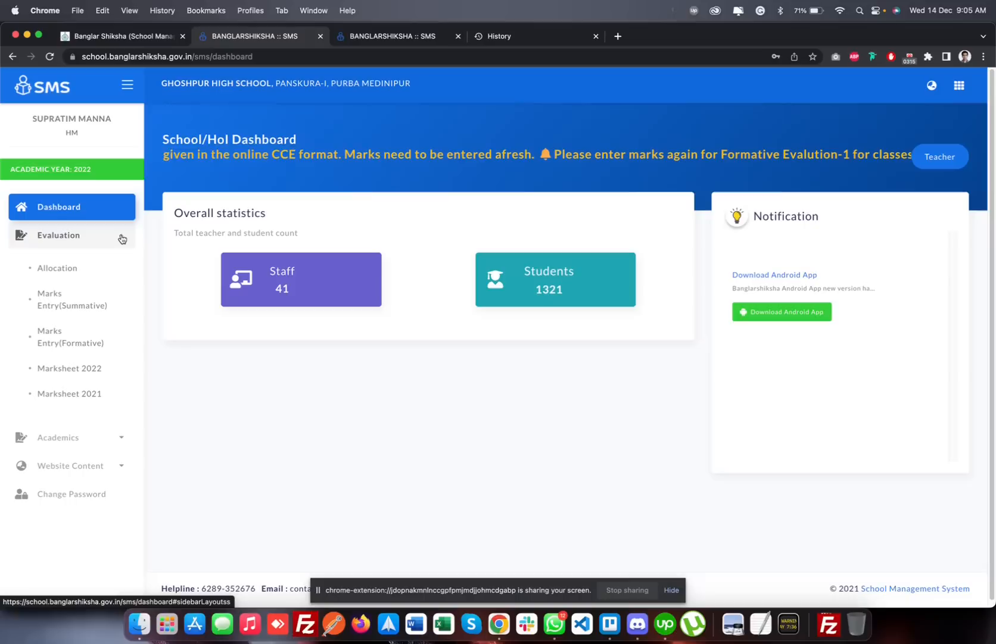
click(89, 268)
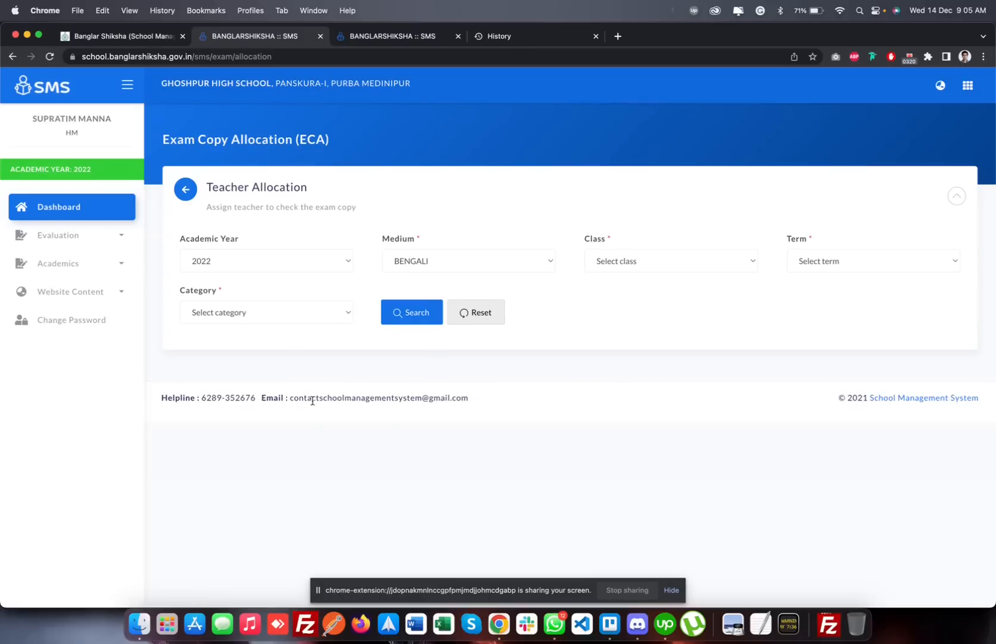
Search the teacher allocation for class V, term Evaluation-I and category Summative Evaluation
click(630, 260)
click(629, 276)
click(793, 261)
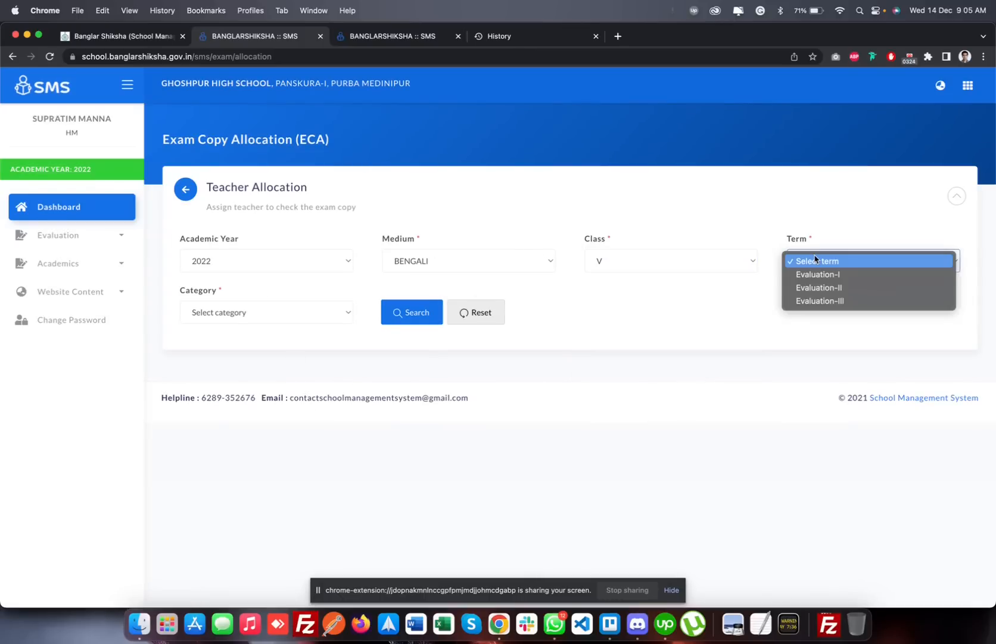
click(814, 280)
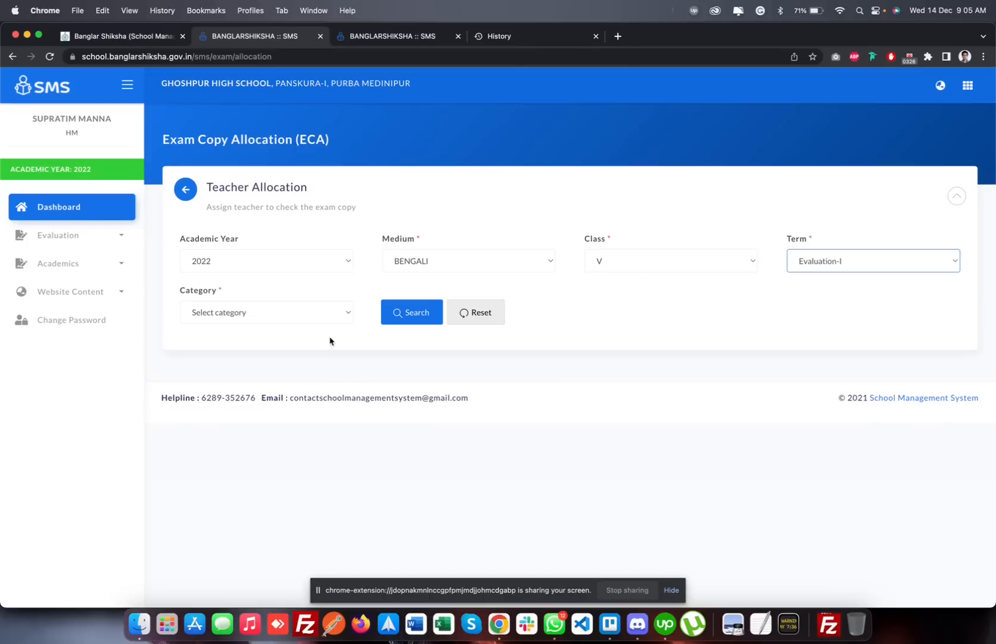
click(337, 317)
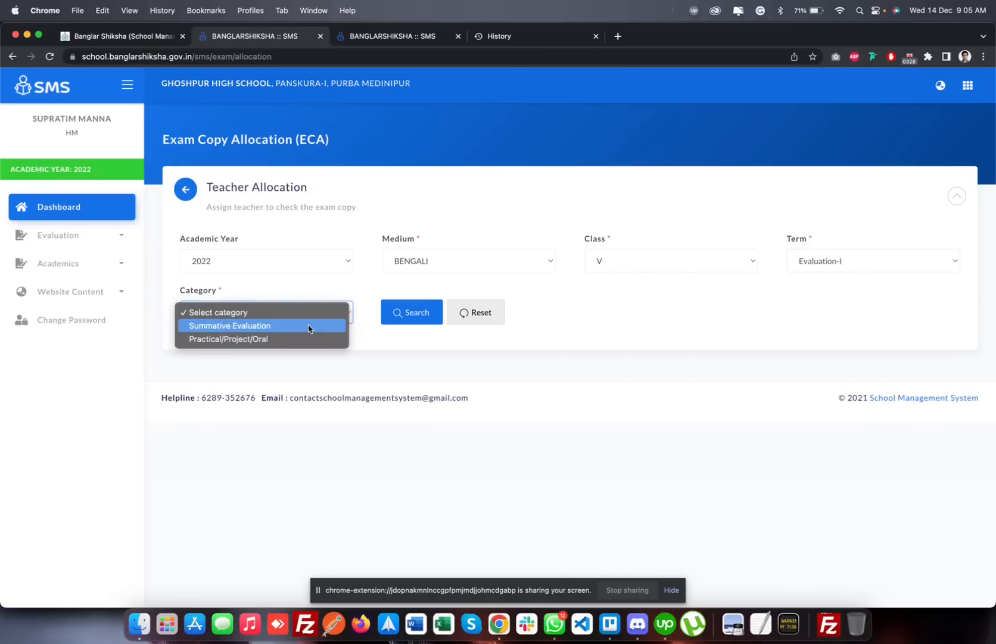
click(308, 327)
click(390, 322)
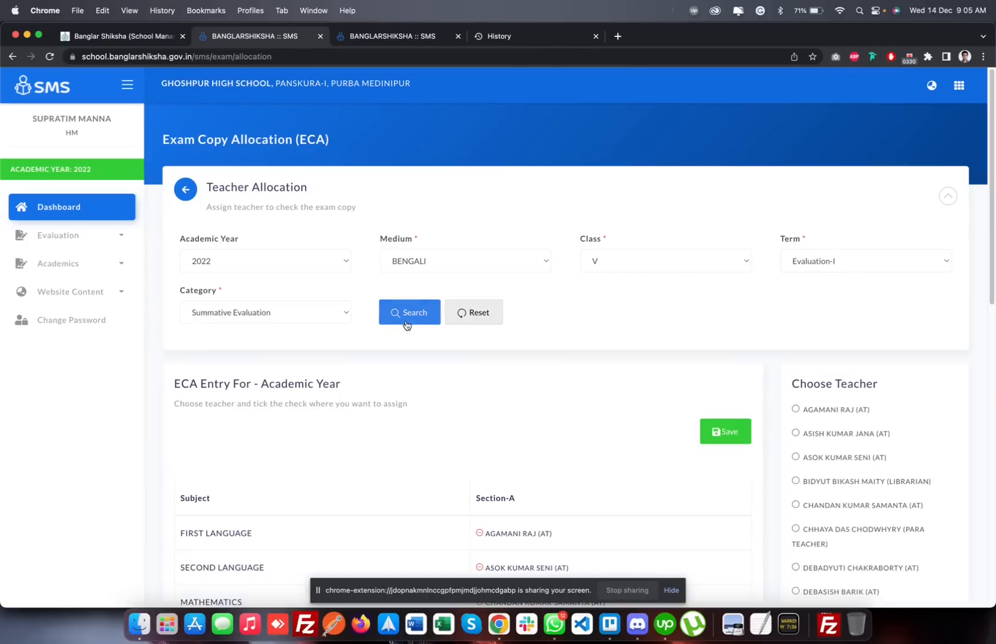
Assign the teacher listed directly below the AHM to Health & Physical Education in Section-A
scroll(566, 361, down, 5)
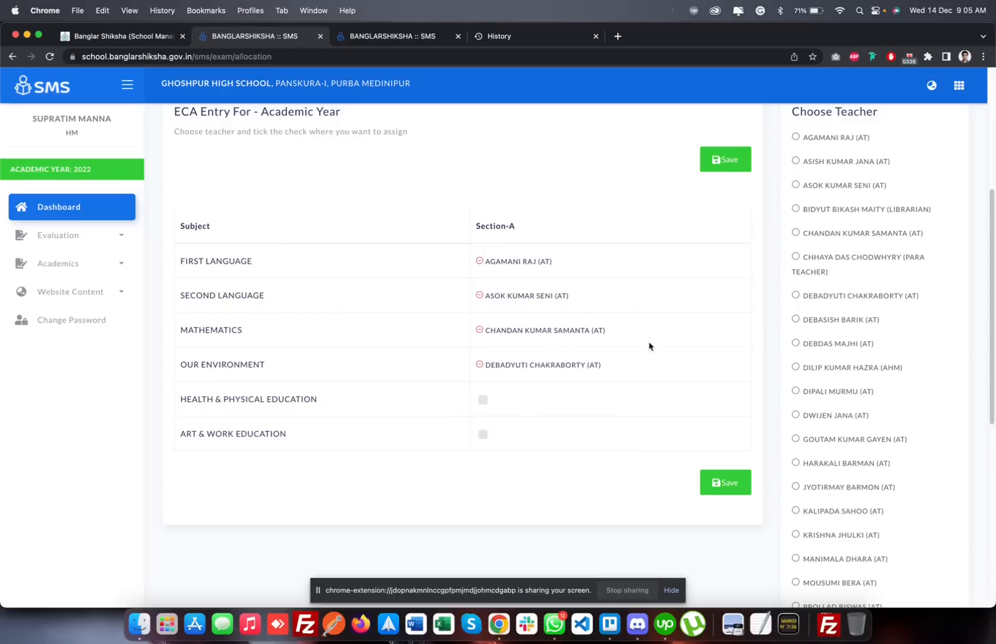
scroll(875, 213, up, 4)
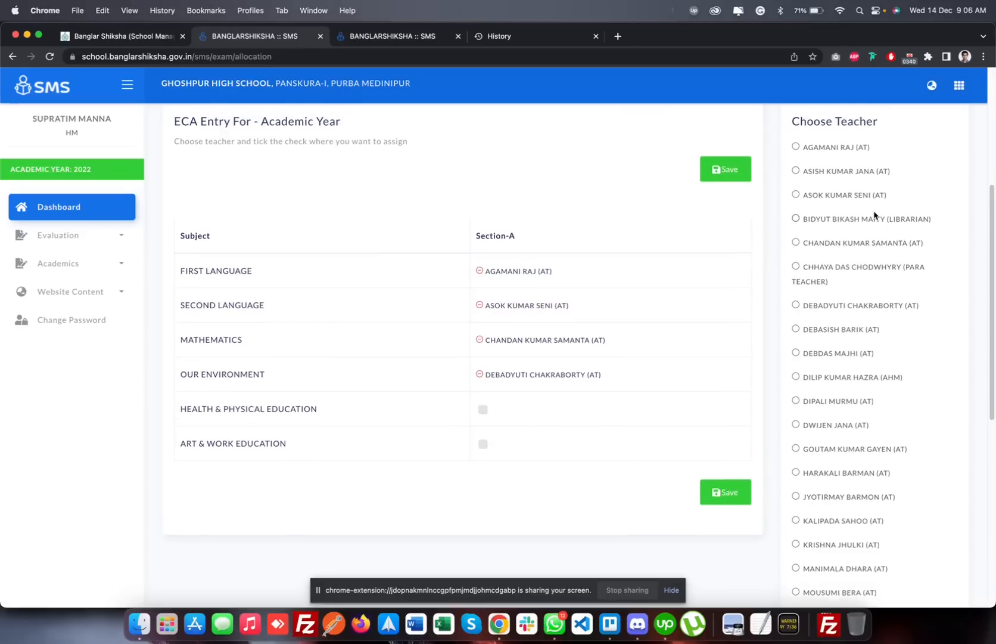
scroll(875, 213, down, 2)
scroll(874, 214, down, 5)
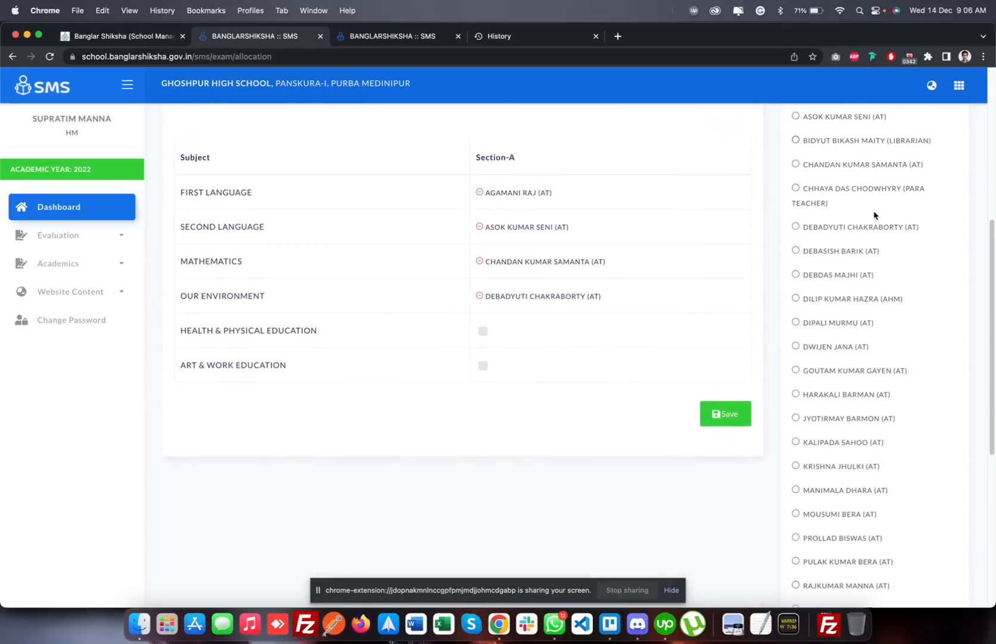
scroll(874, 213, up, 1)
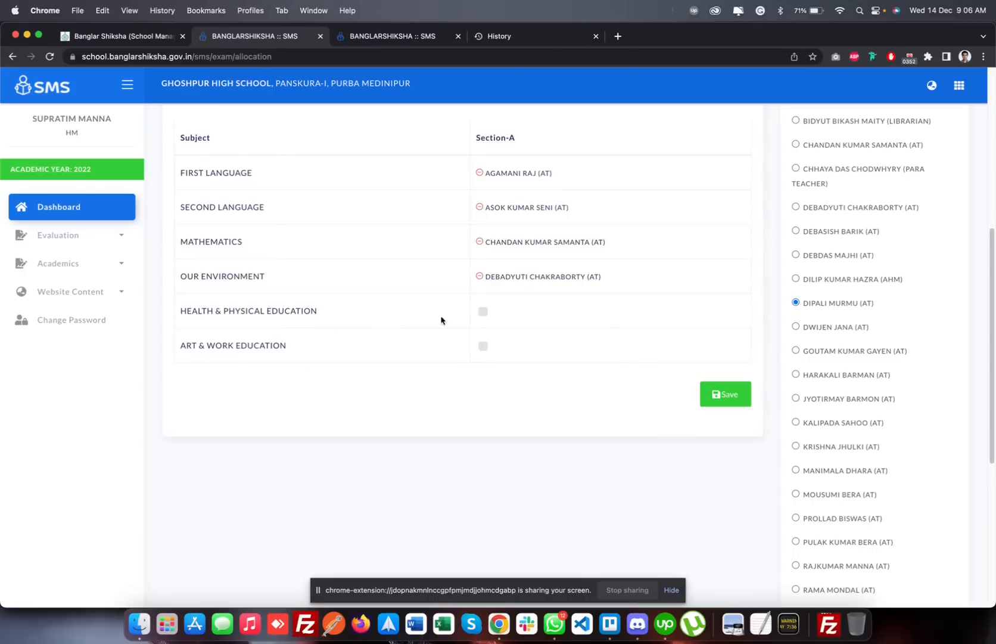
click(482, 312)
scroll(626, 392, up, 1)
scroll(624, 391, up, 1)
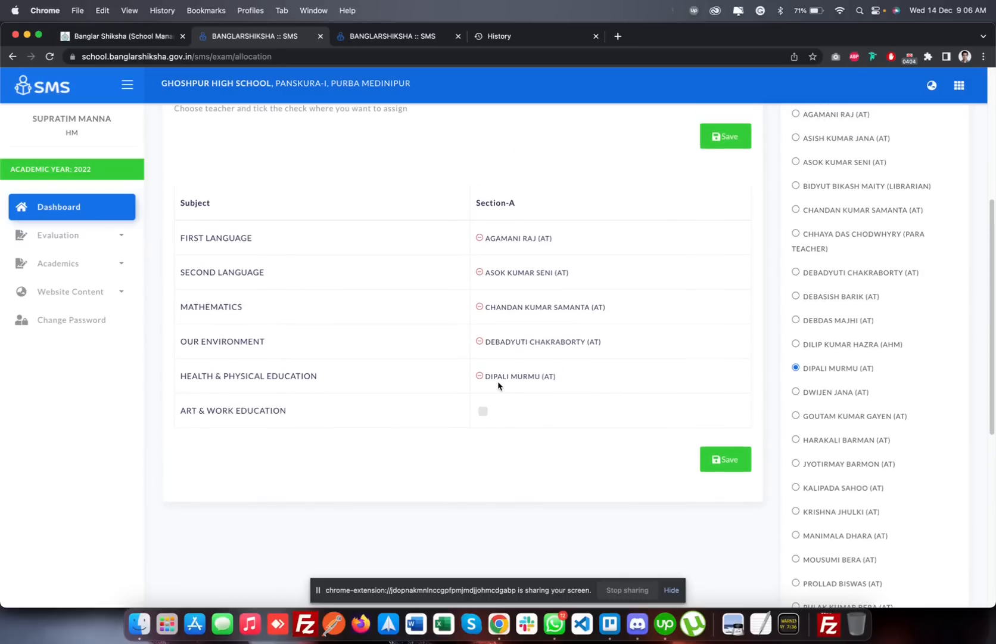
Replace the Section-A Health & Physical Education teacher with the one listed two places below the currently selected teacher
click(480, 378)
click(797, 416)
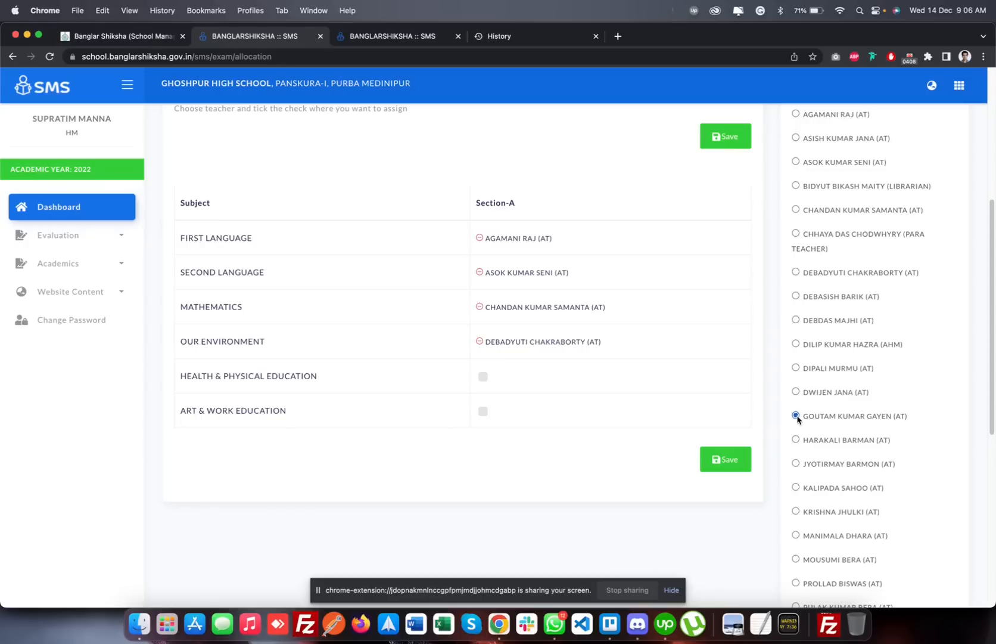
click(483, 377)
Open the summative marks entry page under Evaluation and highlight the notice about when entry data becomes available
scroll(482, 383, up, 2)
scroll(658, 207, up, 6)
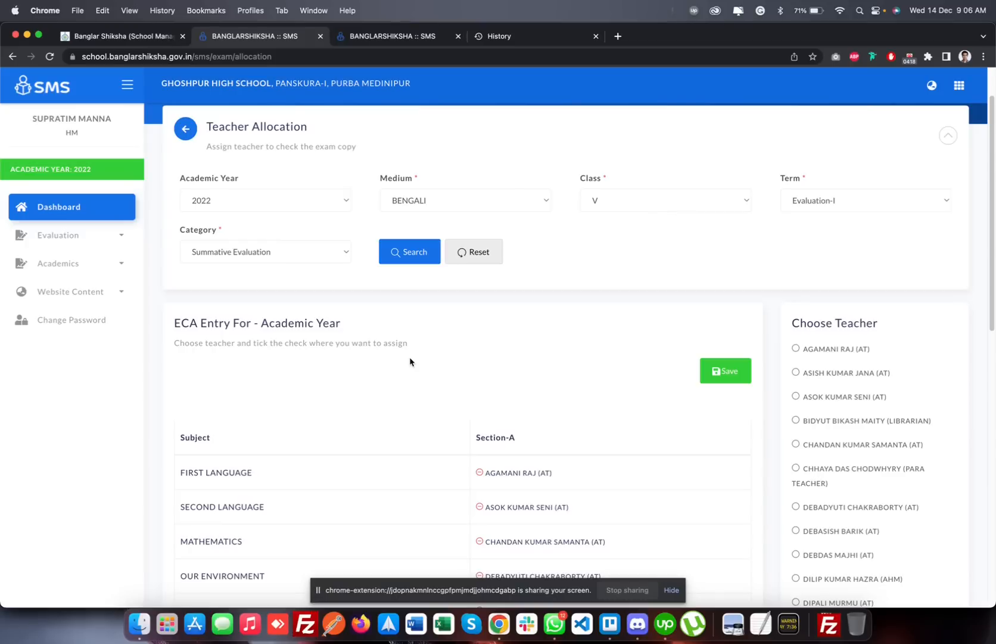
scroll(410, 358, down, 5)
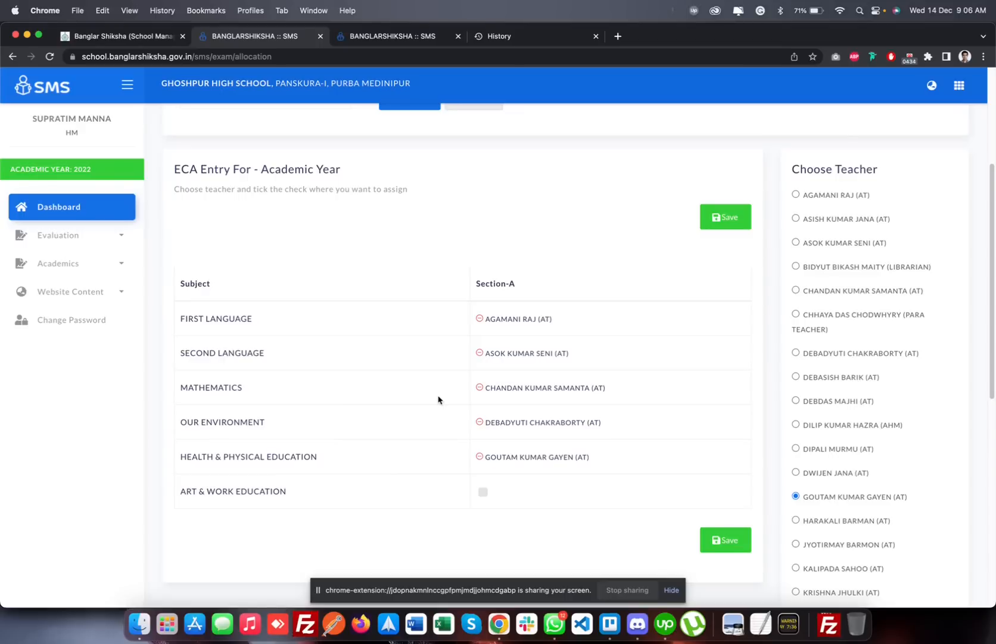
scroll(438, 399, up, 5)
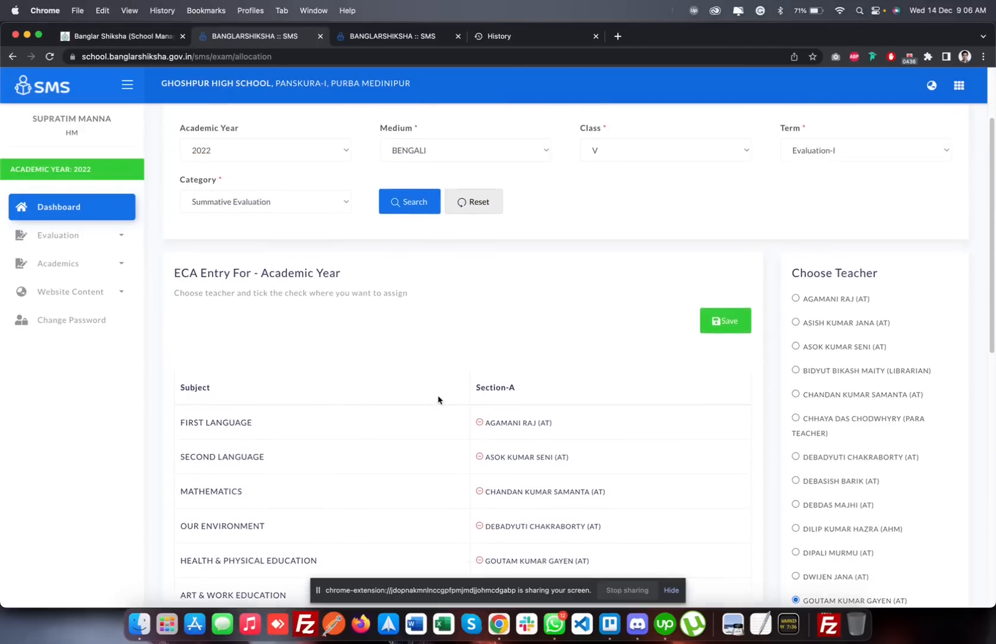
click(126, 246)
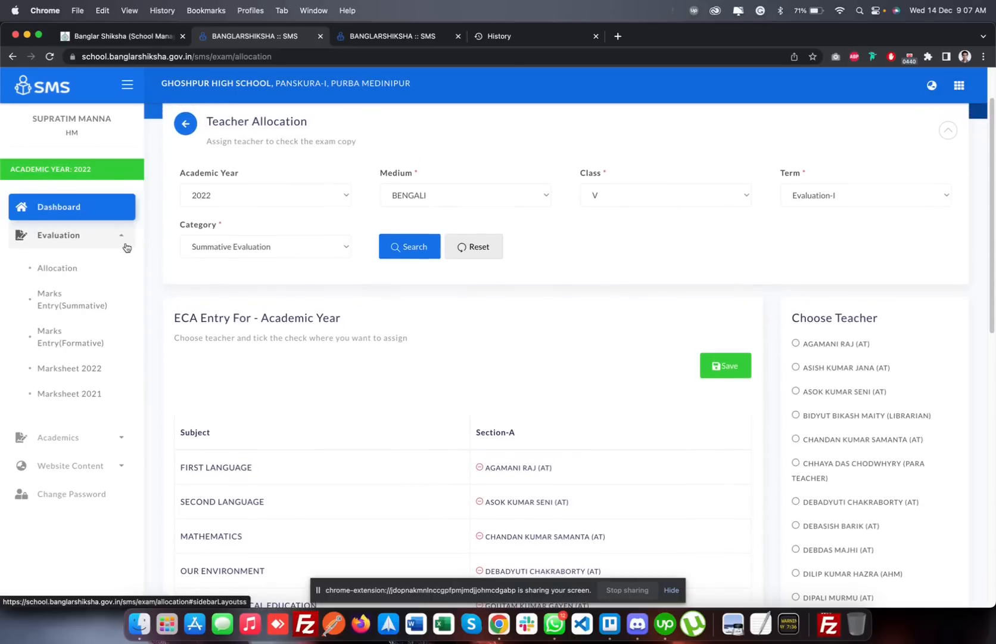
click(100, 305)
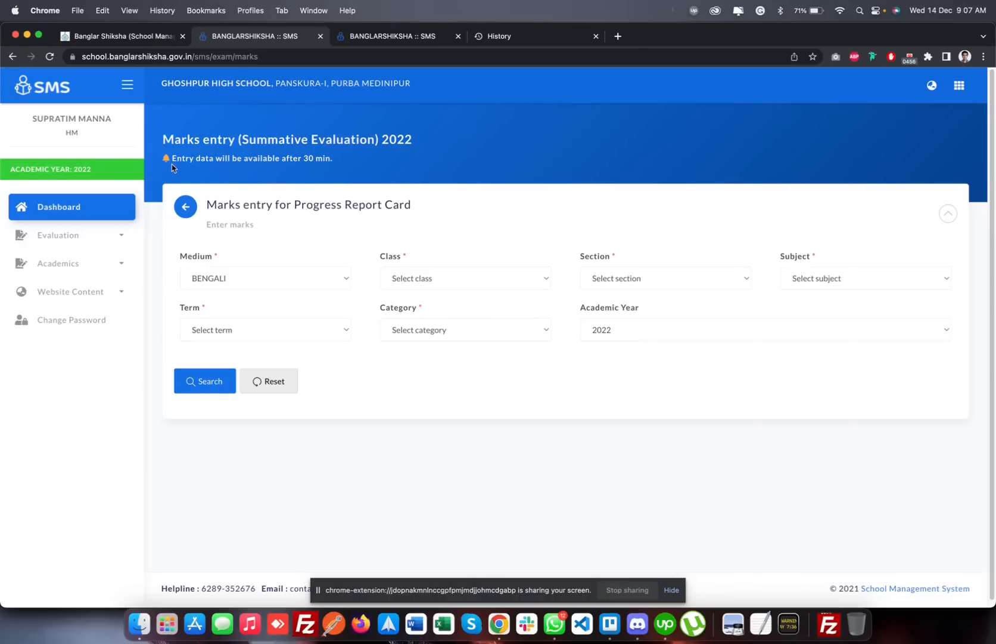
drag(171, 159, 335, 165)
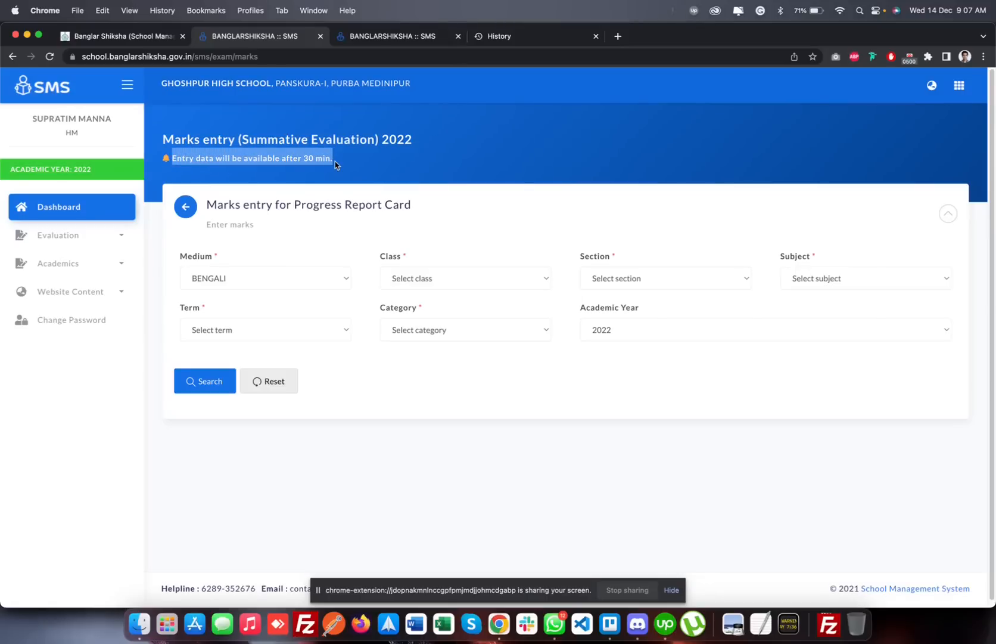
click(335, 165)
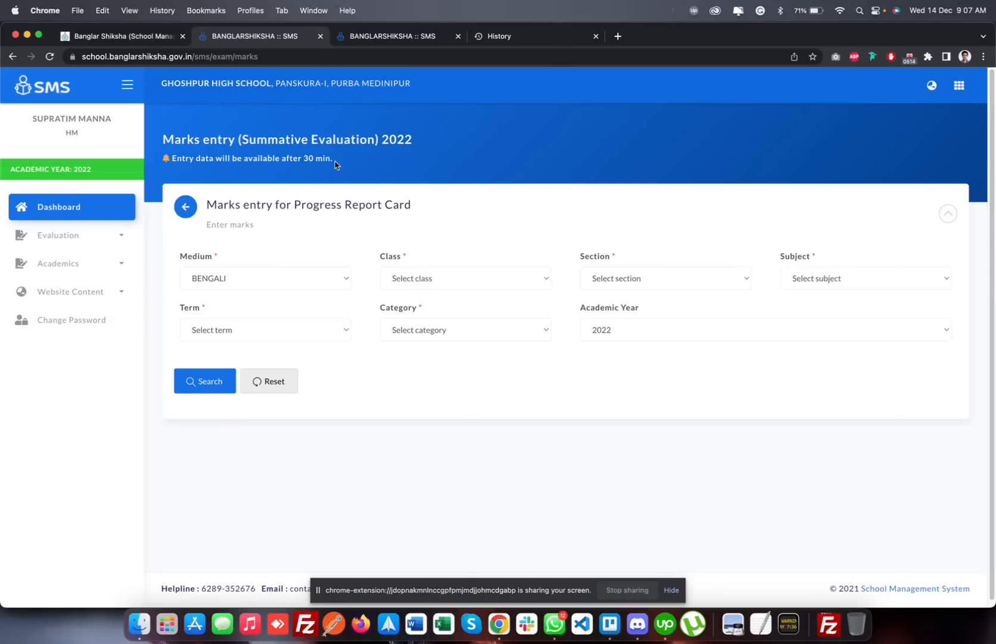
Choose class V and subject First Language for marks entry, and check which evaluation terms are offered
click(464, 287)
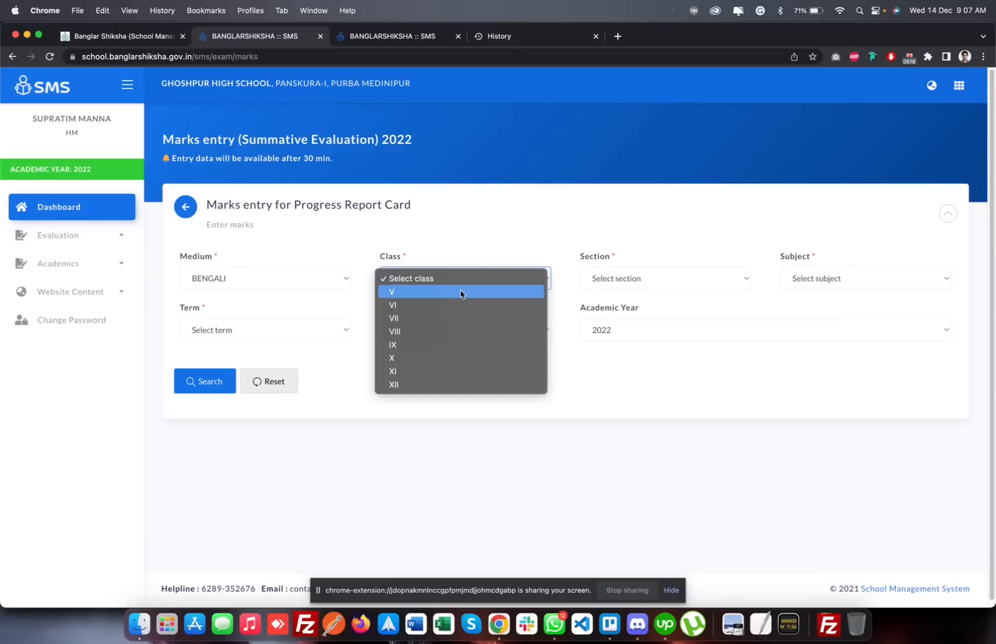
click(461, 292)
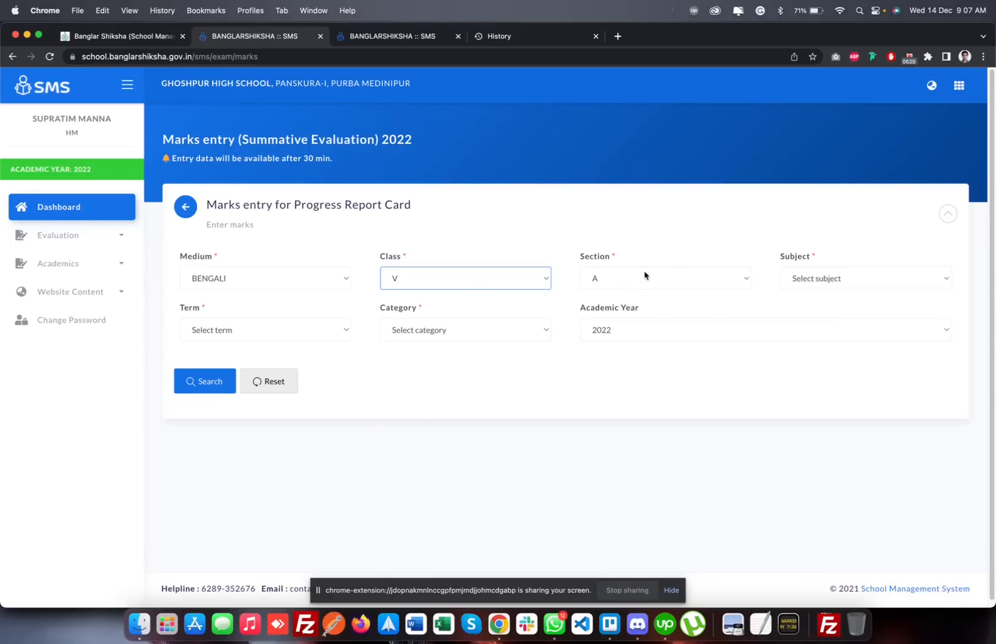
click(821, 278)
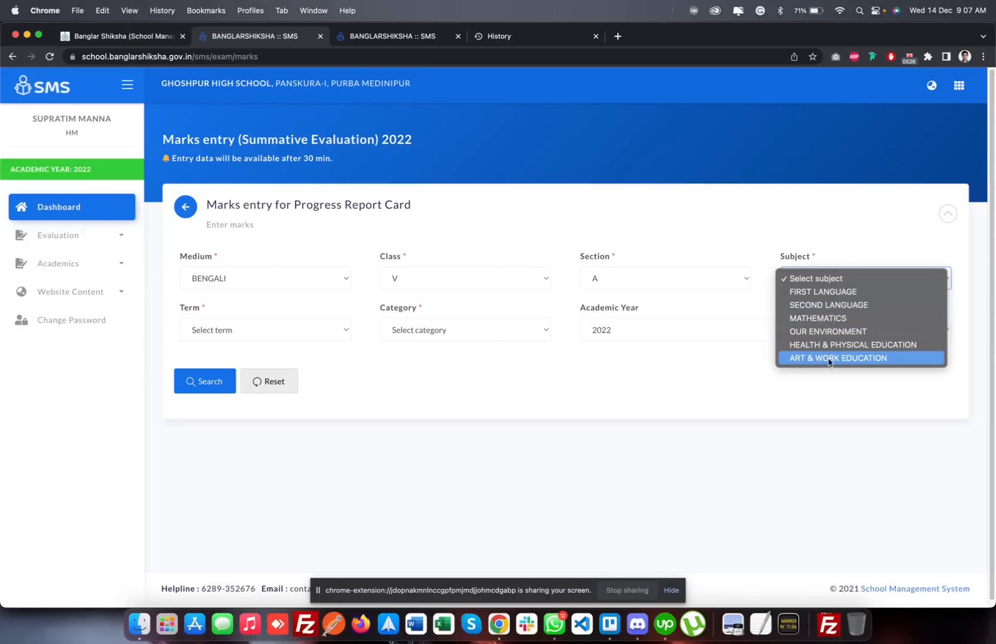
click(822, 294)
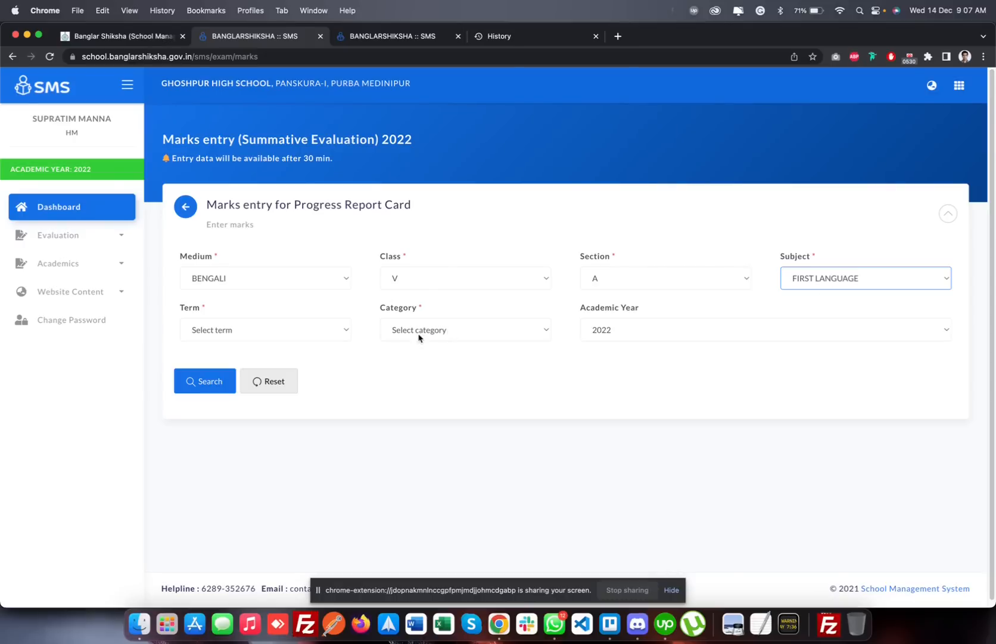
click(331, 337)
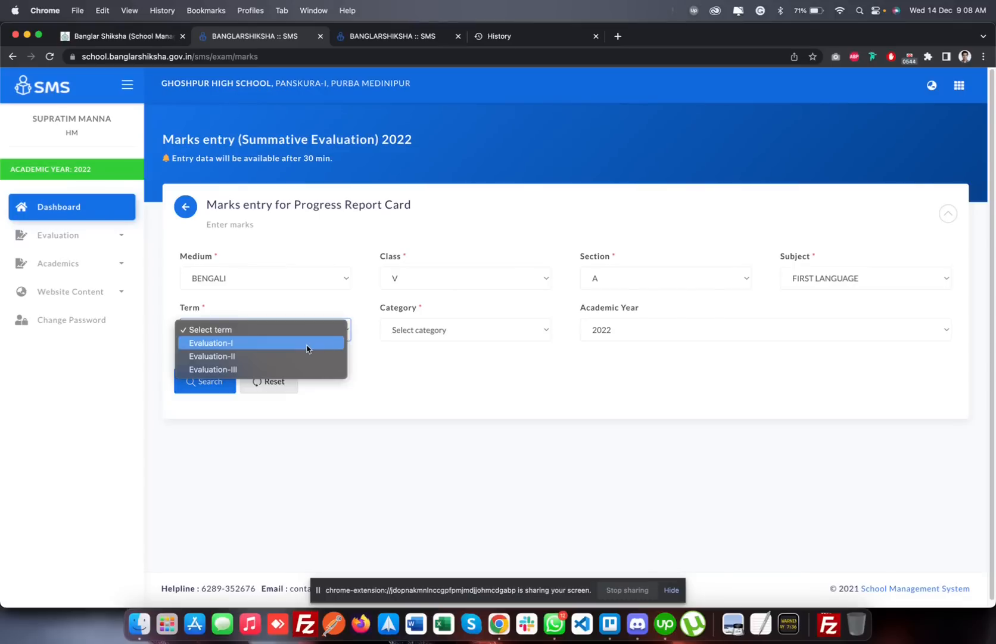
click(433, 391)
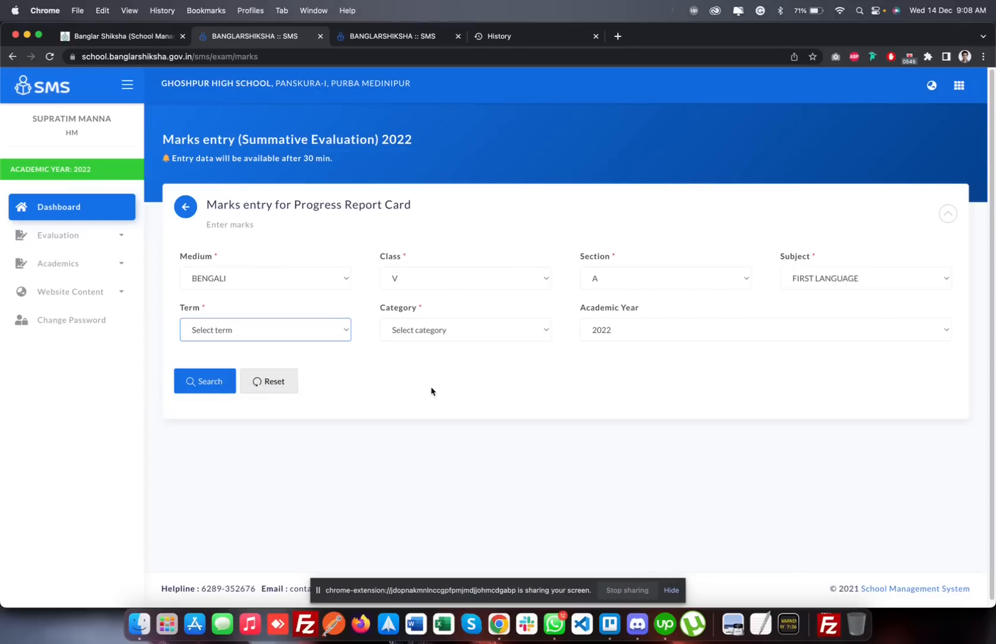
click(343, 337)
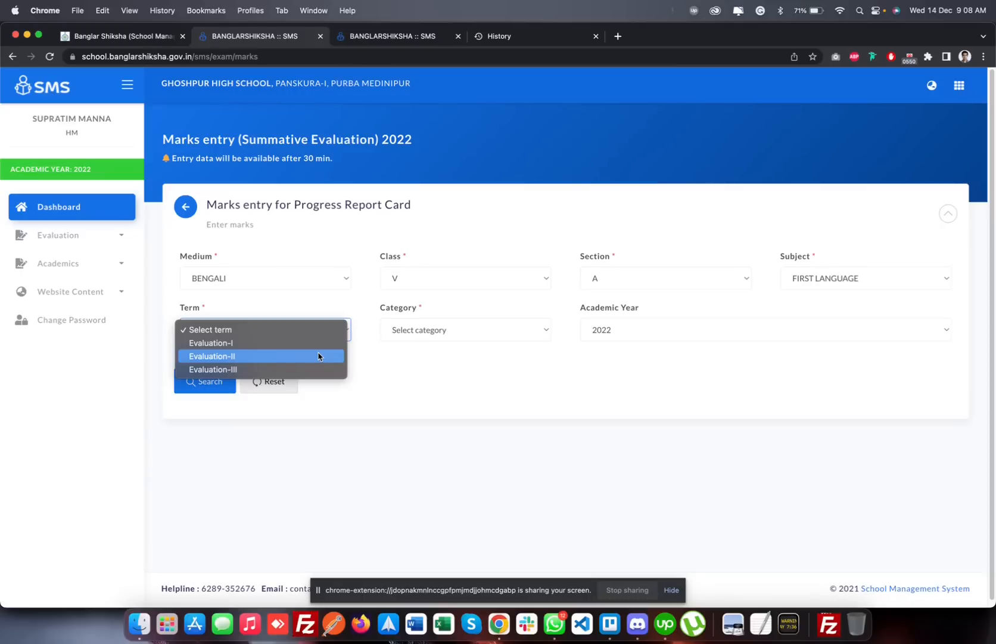
click(446, 366)
Set the marks entry filters to class VII, section A and subject Third Language, and try to choose a term
click(530, 276)
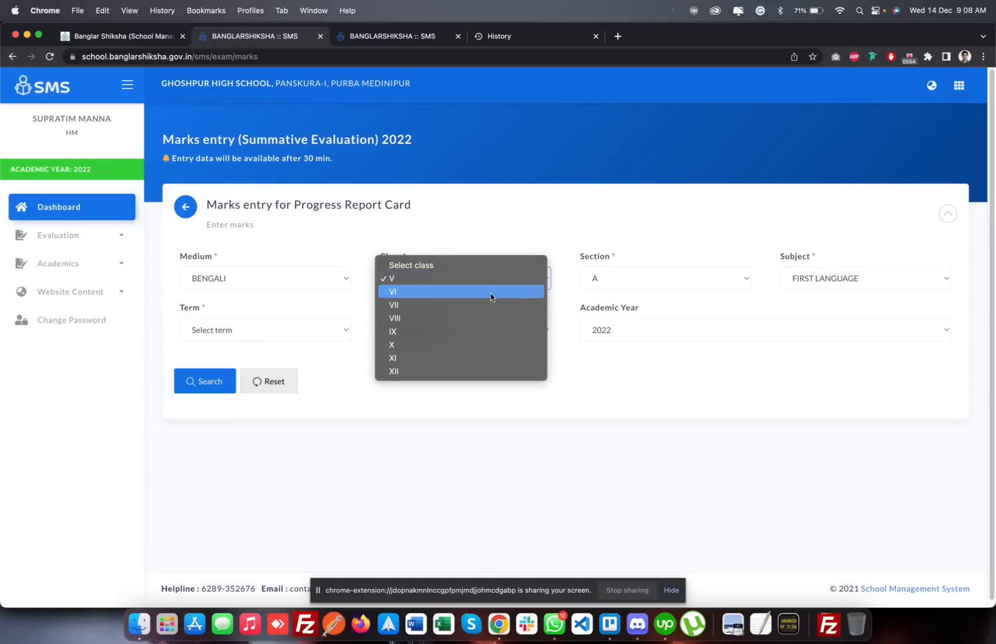
click(483, 304)
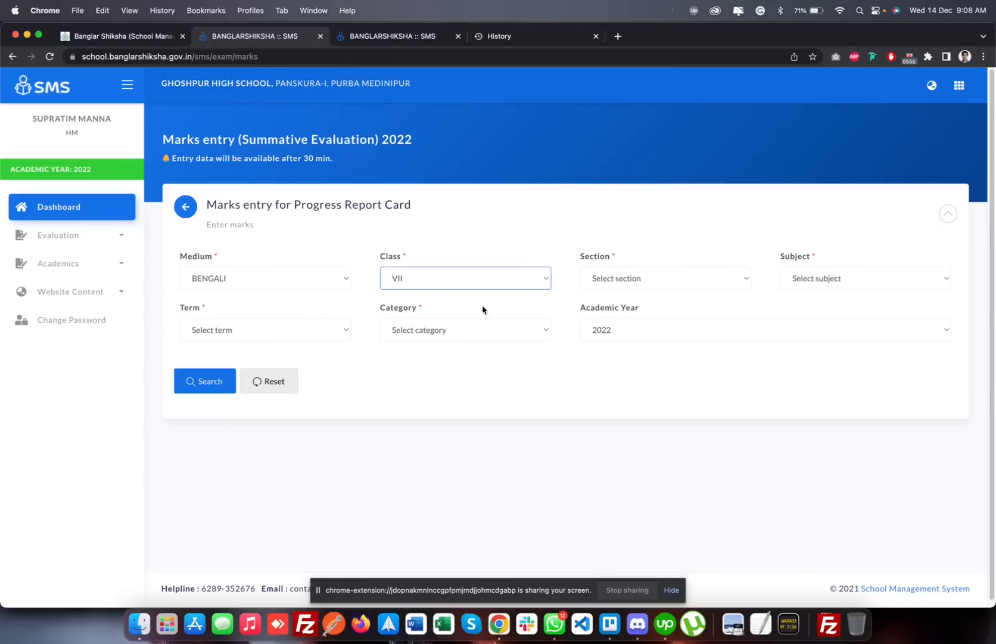
click(655, 287)
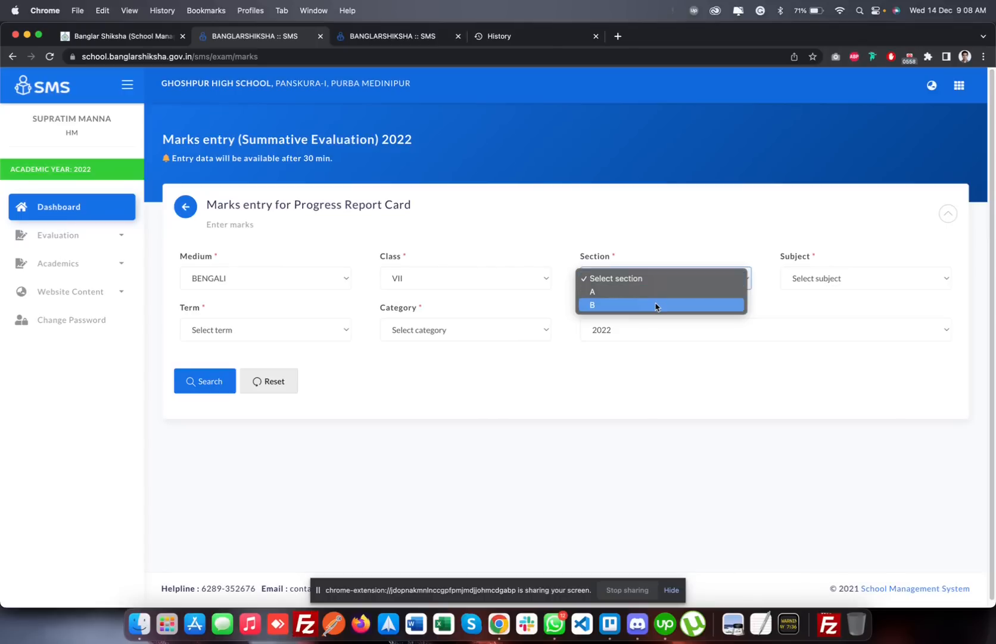
click(658, 291)
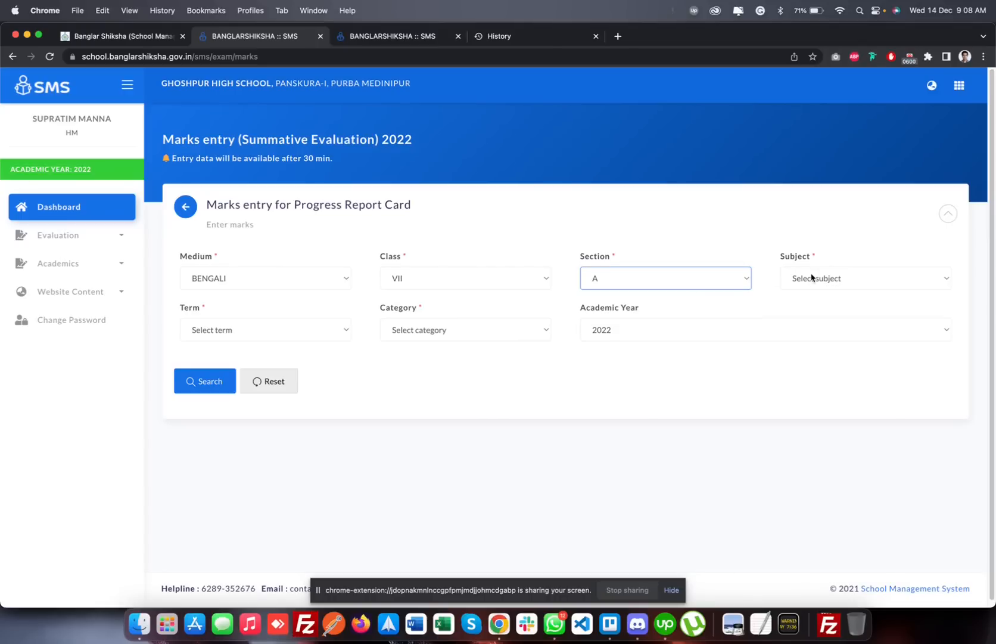
click(812, 278)
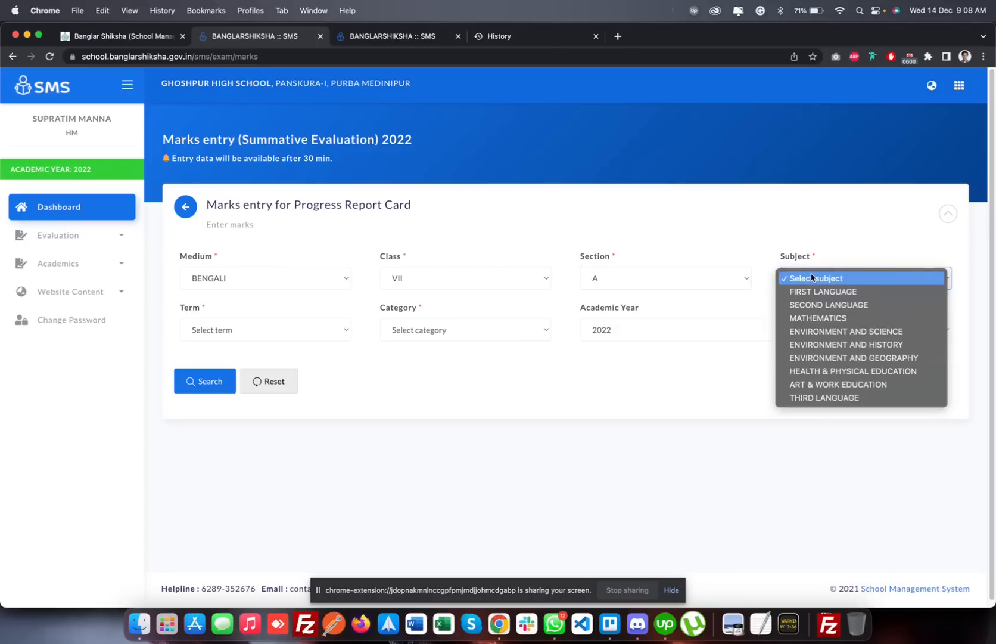
click(820, 397)
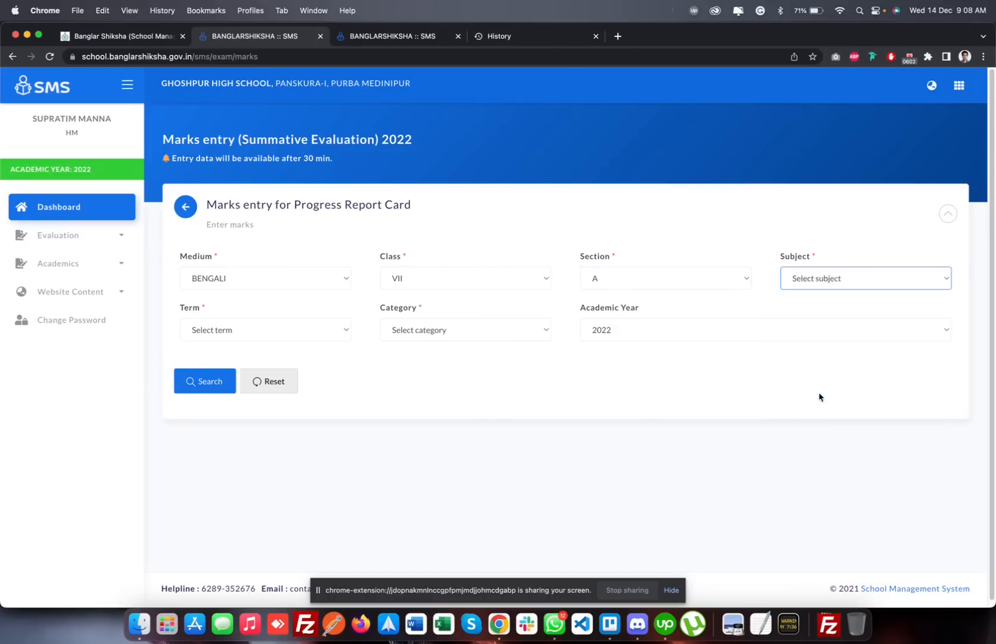
click(287, 327)
click(286, 327)
Change the subject to Art & Work Education and select term Evaluation-I with category Theory
click(801, 276)
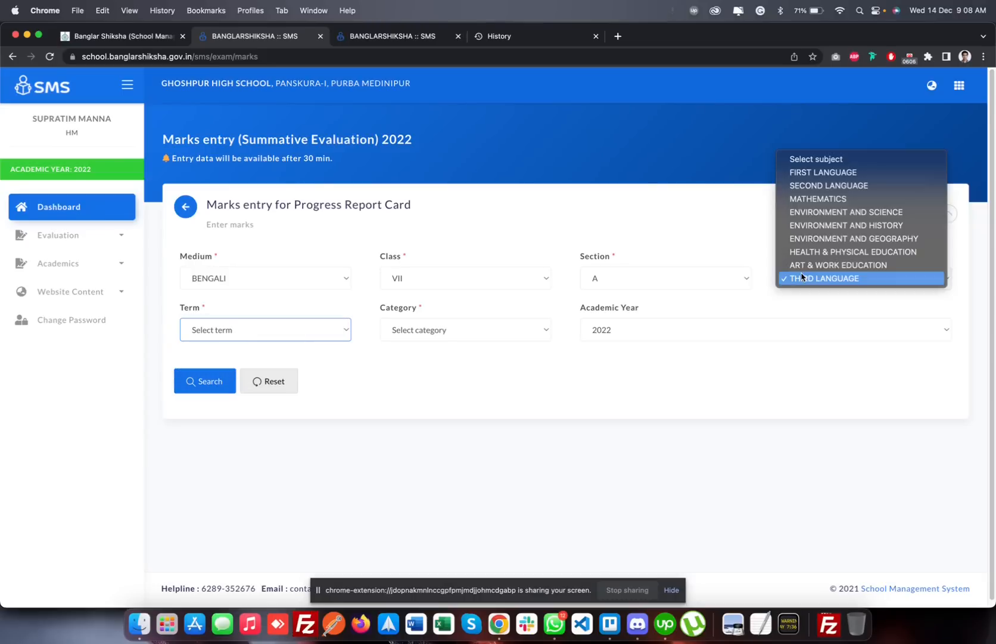
click(810, 267)
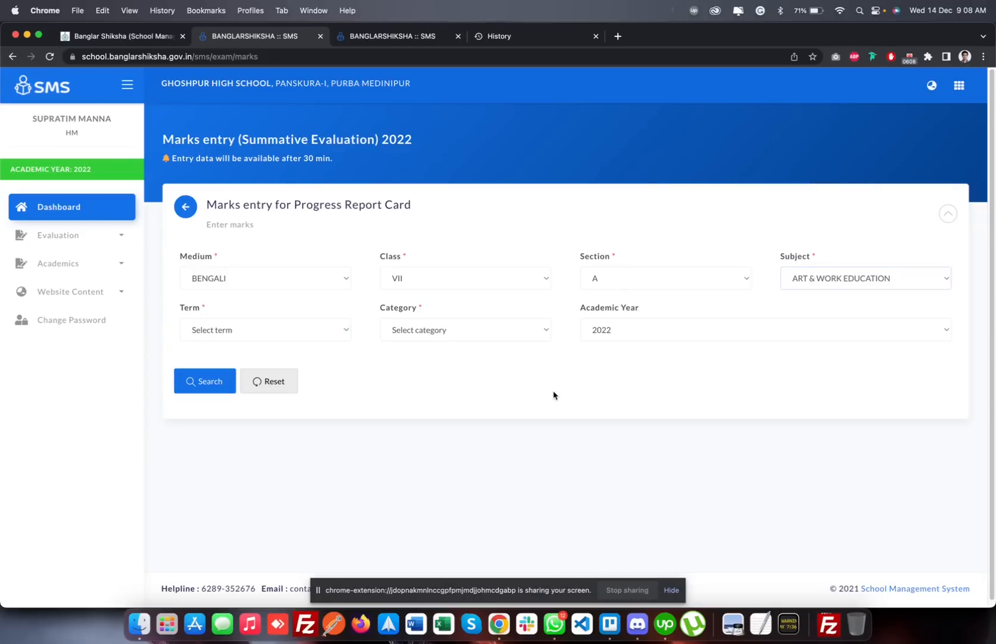
click(280, 327)
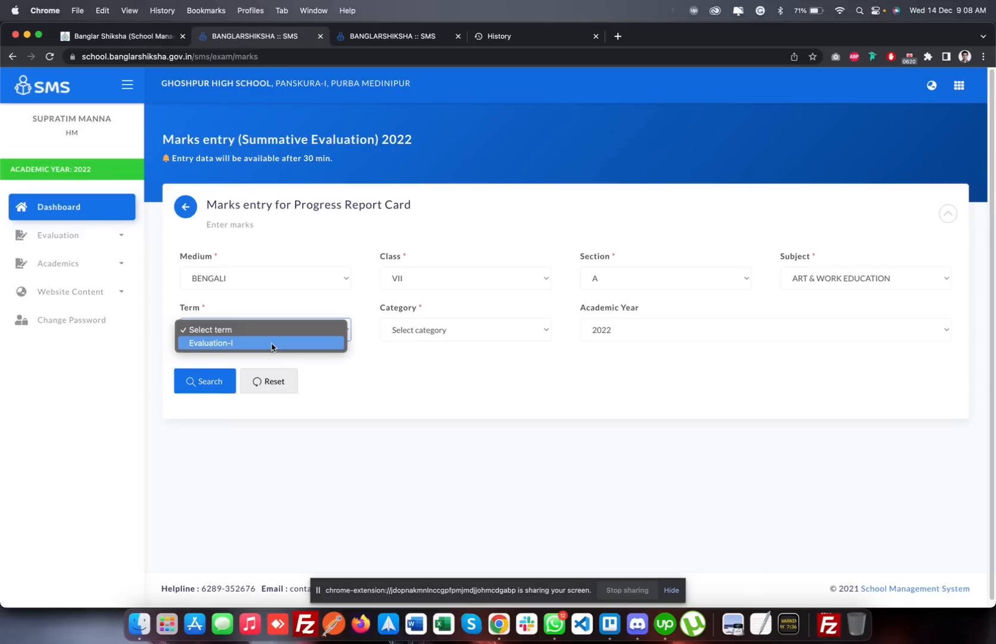
click(272, 345)
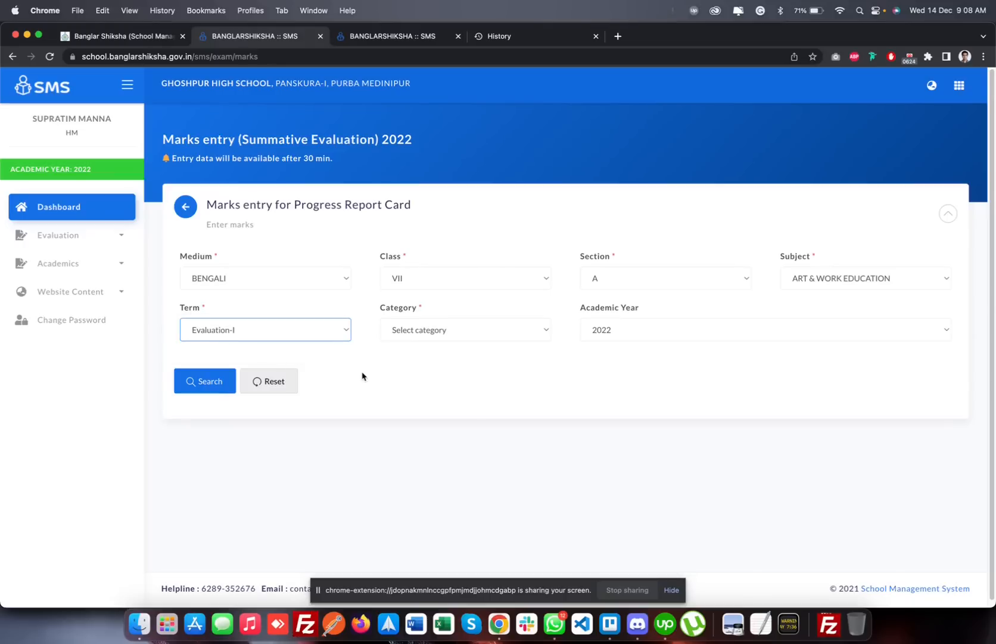
click(427, 330)
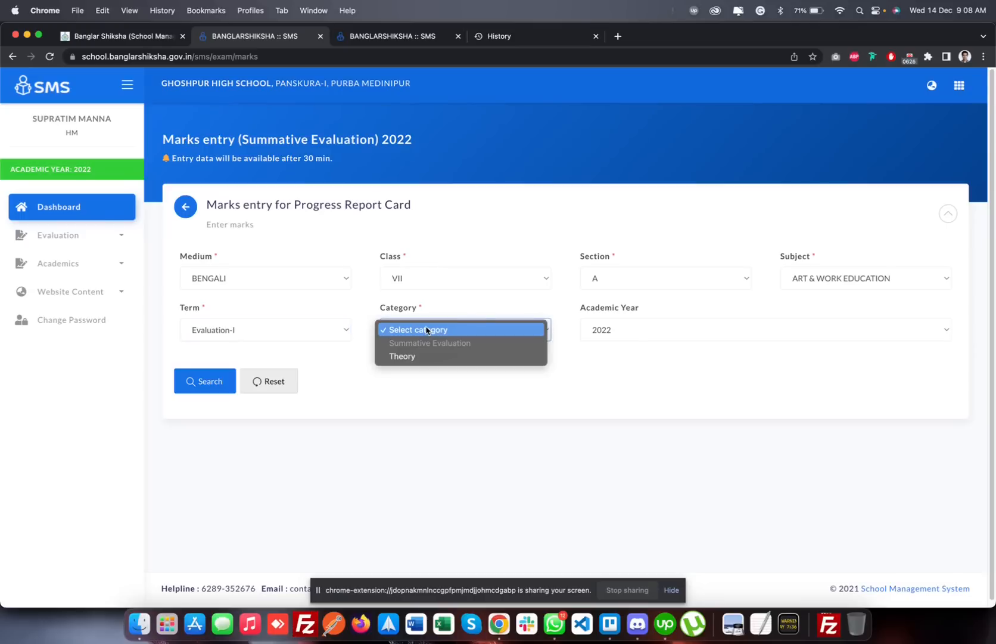
click(415, 356)
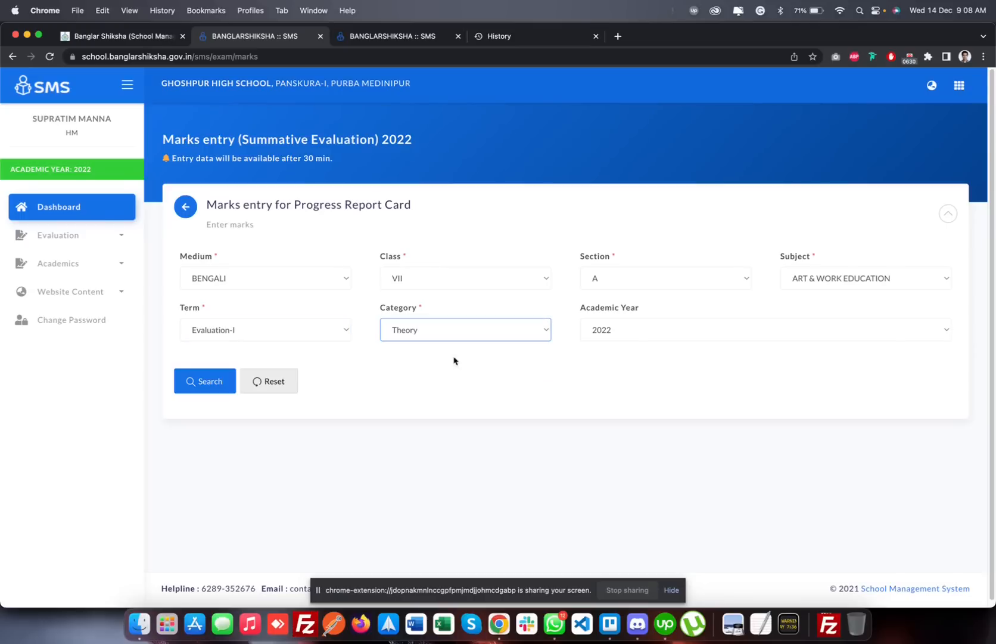
Switch the class to V and back to VII, and reselect section A and subject Art & Work Education
click(489, 282)
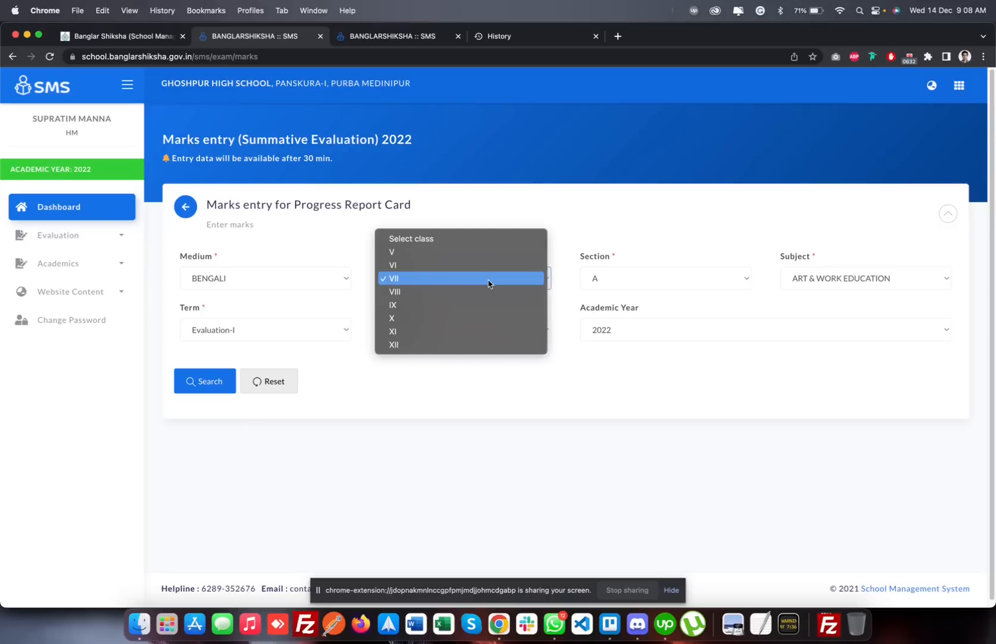
click(467, 252)
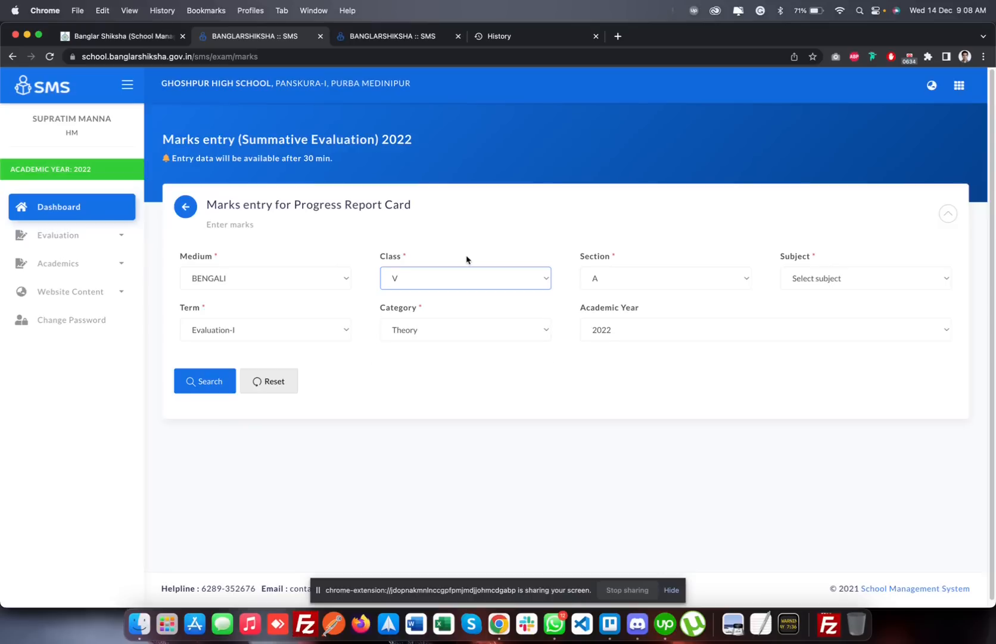
click(471, 276)
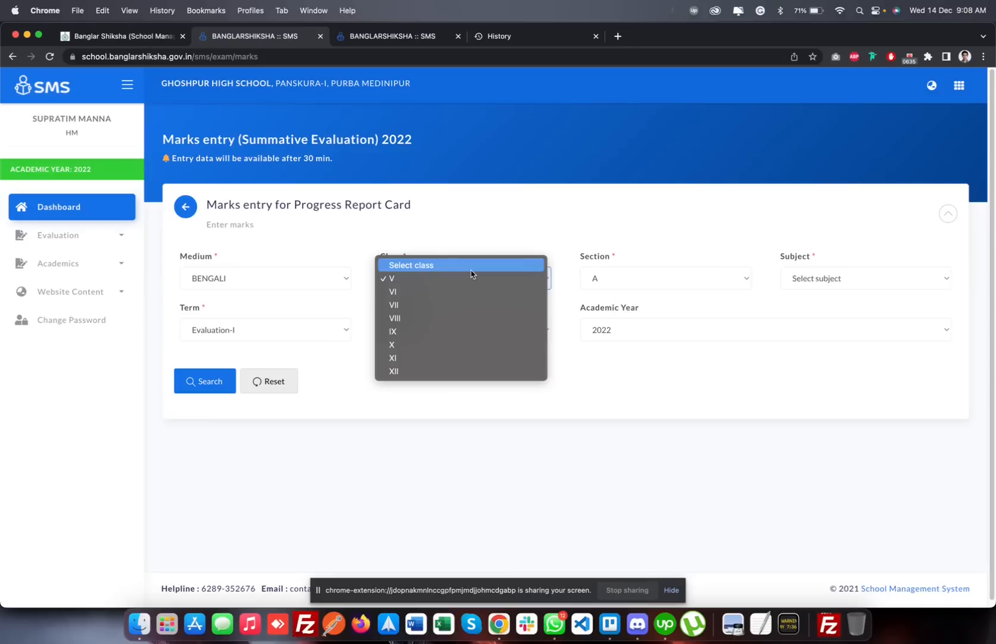
click(458, 306)
click(702, 283)
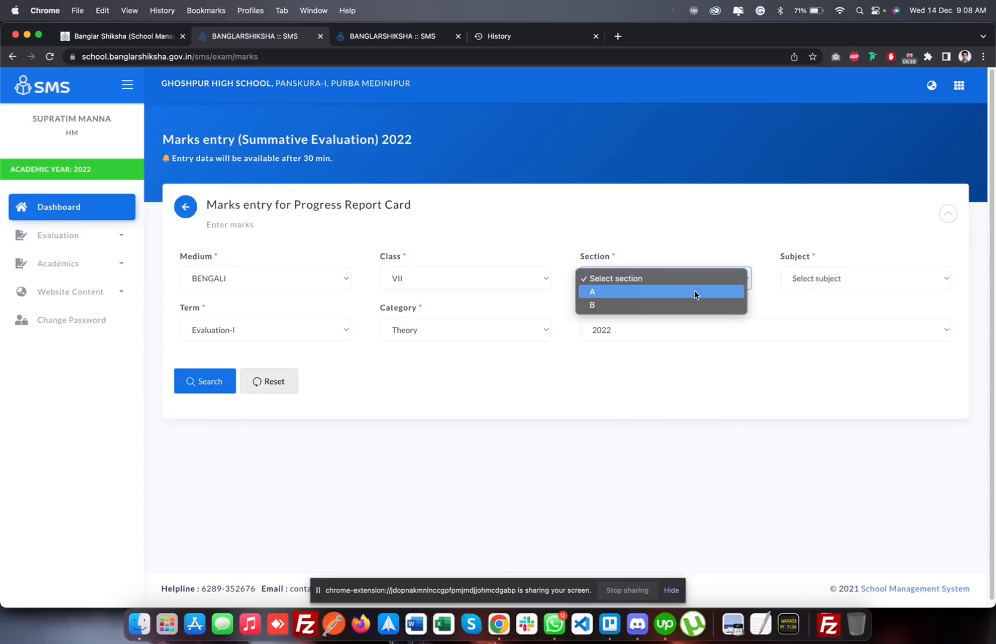
click(695, 295)
click(819, 281)
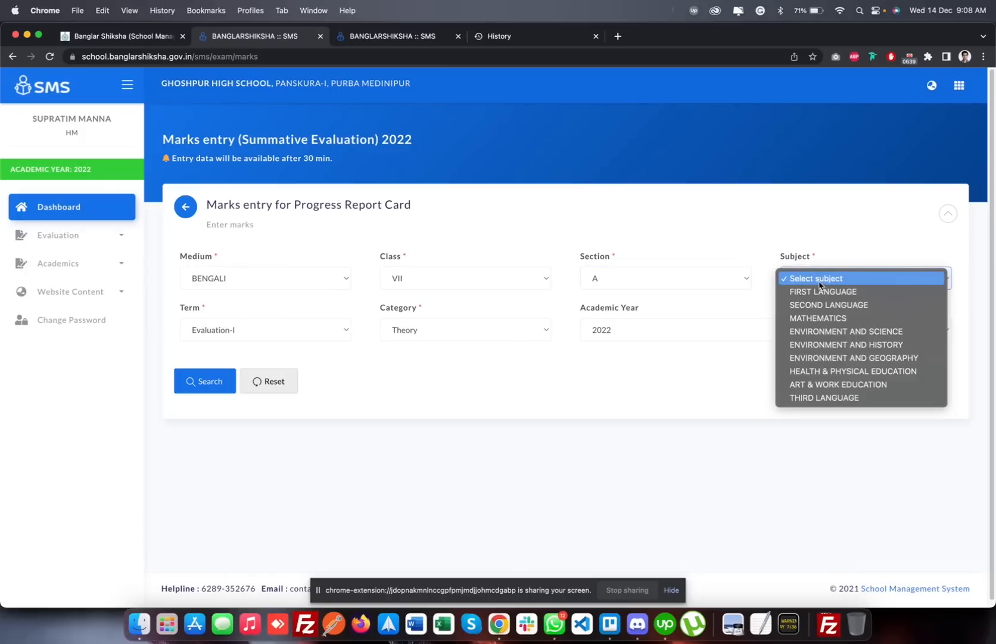
click(830, 382)
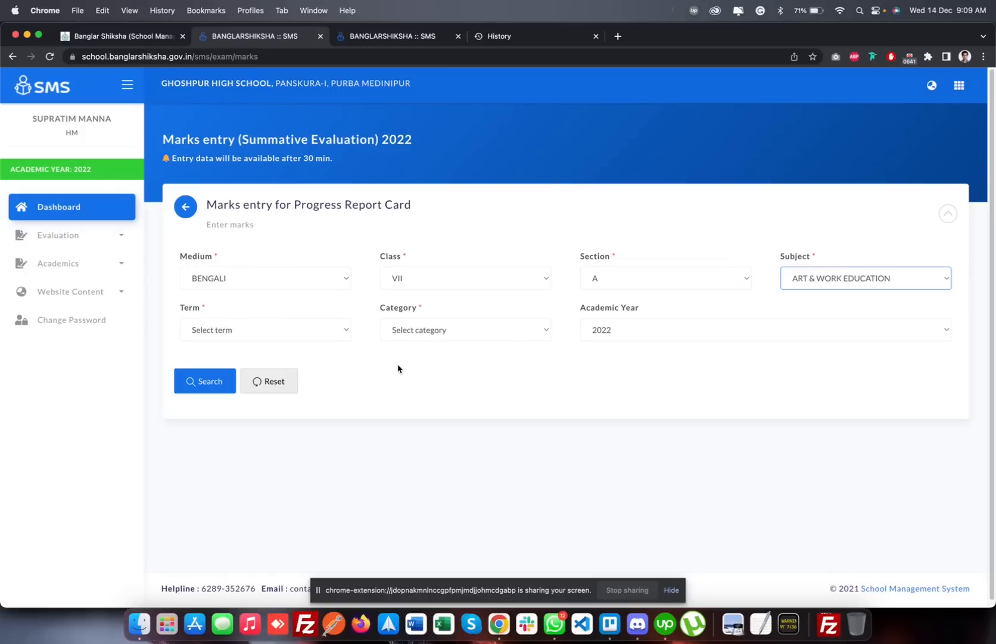
Search for the student marks list using term Evaluation-I and category Theory, and look through the listed students
click(320, 338)
click(317, 344)
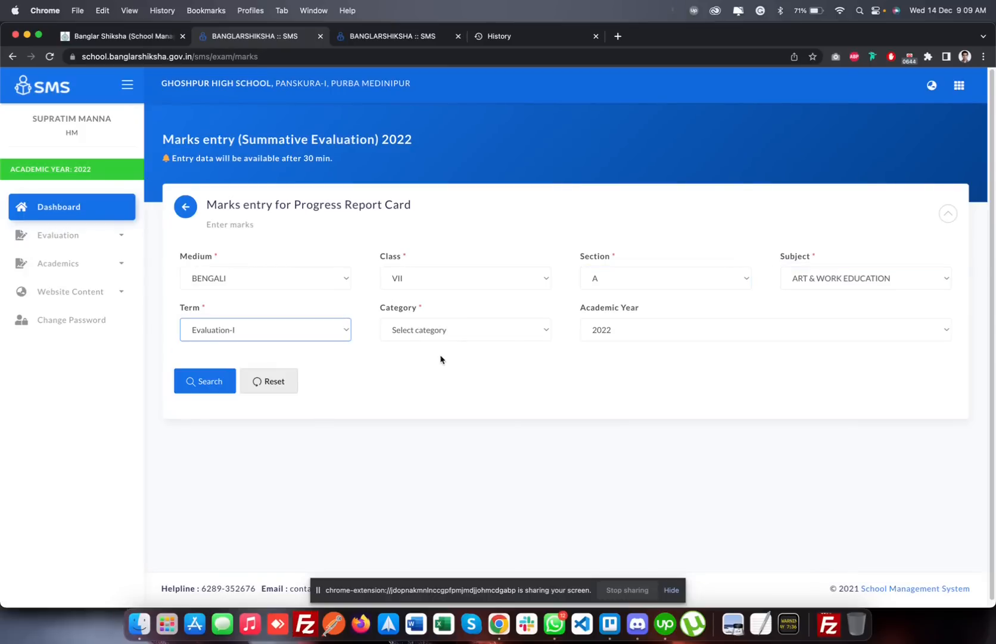
click(449, 340)
click(448, 356)
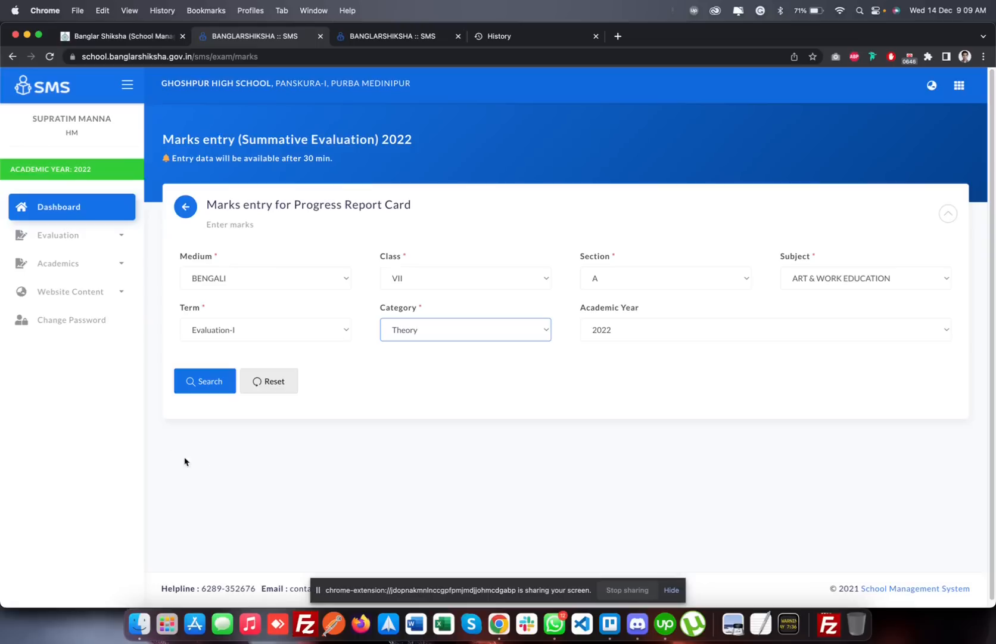
click(200, 382)
scroll(403, 400, down, 2)
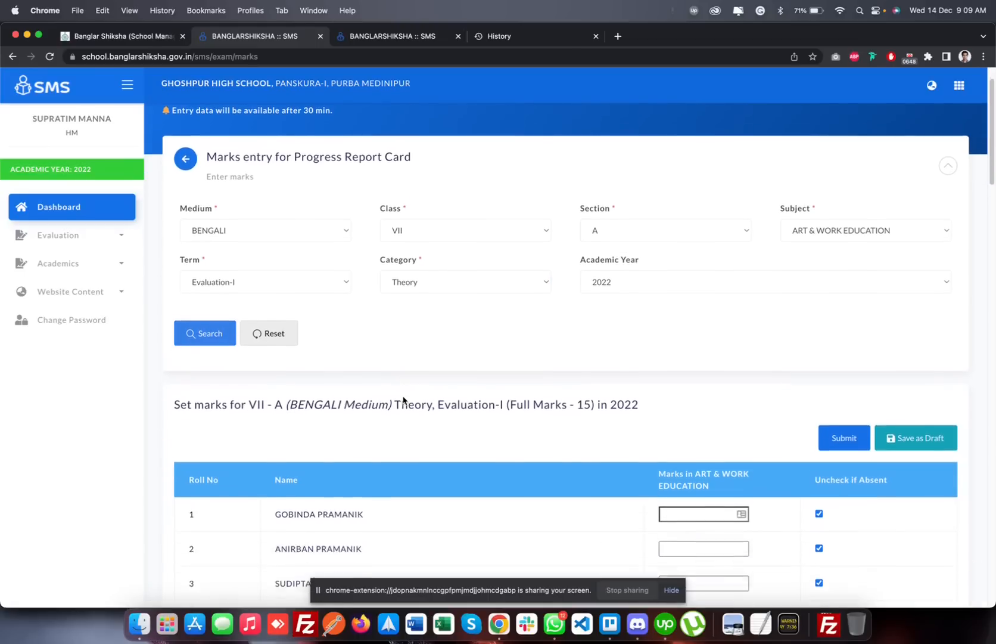
scroll(402, 400, down, 10)
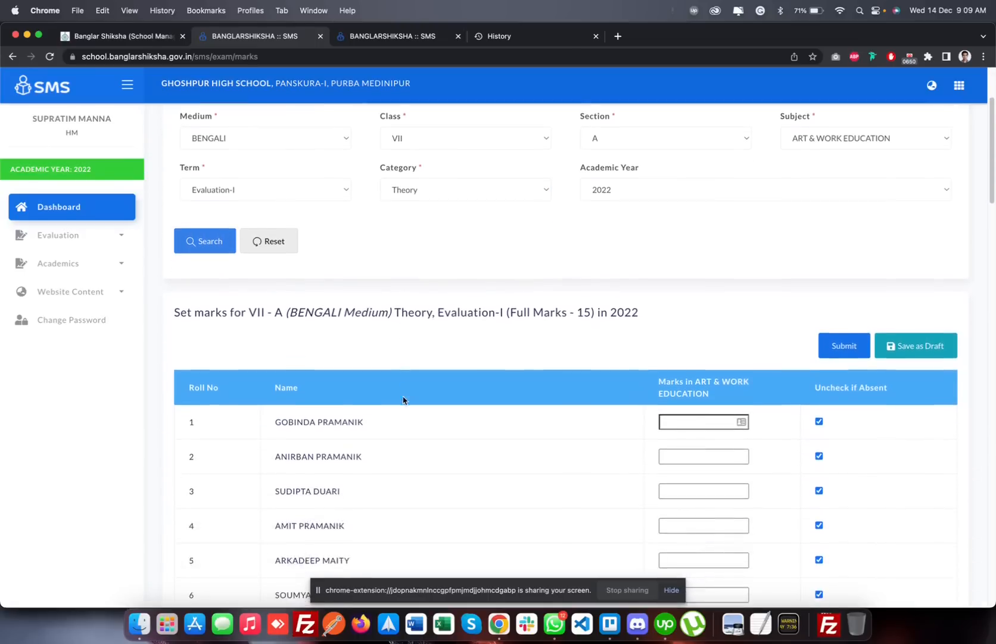
scroll(403, 399, down, 10)
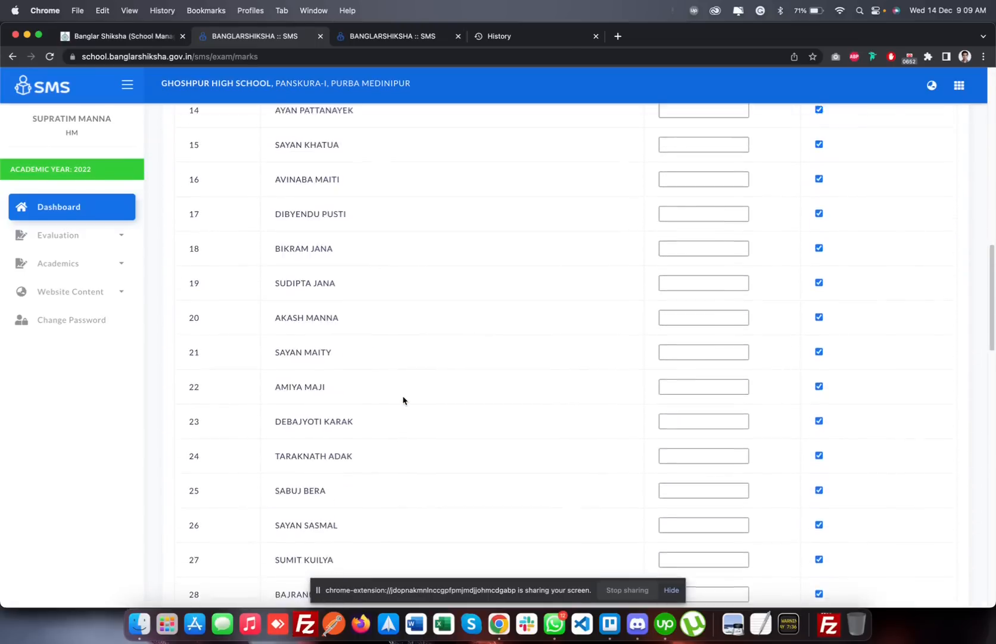
scroll(403, 400, up, 20)
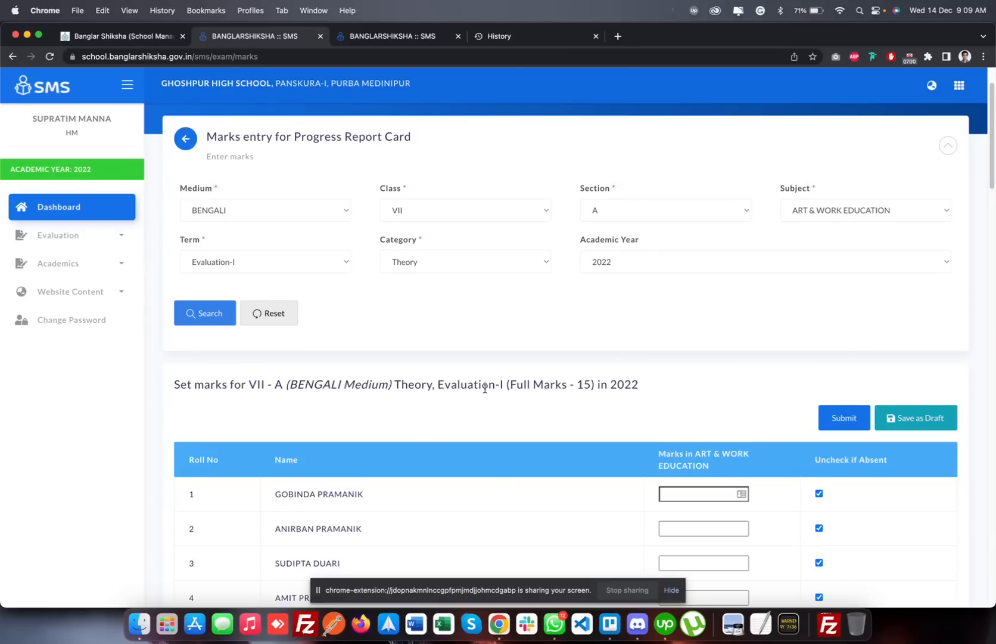
Enter Art & Work Education marks 07, 08, 07 and 00 for roll numbers 1 to 4
scroll(484, 388, down, 1)
scroll(598, 369, down, 3)
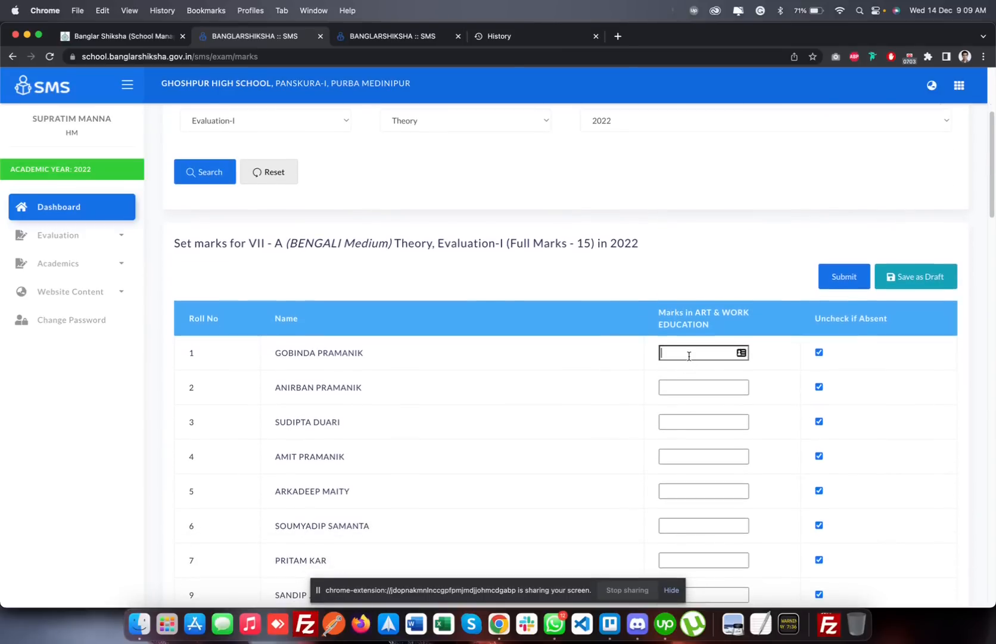
text(00)
key(Tab)
text(08)
key(Tab)
text(07)
key(Tab)
text(00)
double_click(696, 351)
text(7)
Mark the student with roll number 5 as absent in the Art & Work Education marks list
scroll(599, 430, down, 1)
scroll(599, 437, down, 1)
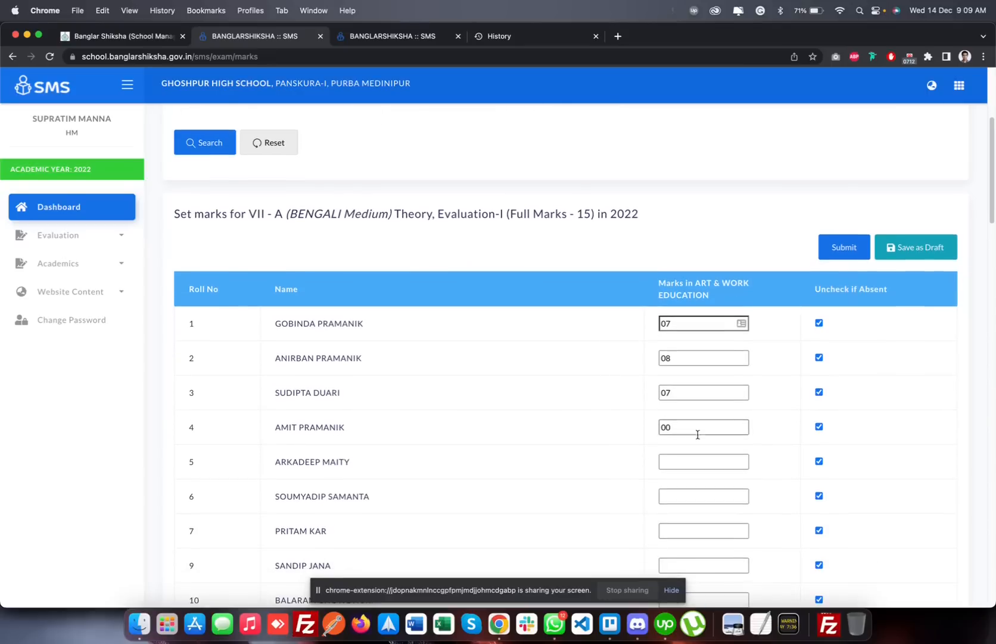
click(820, 463)
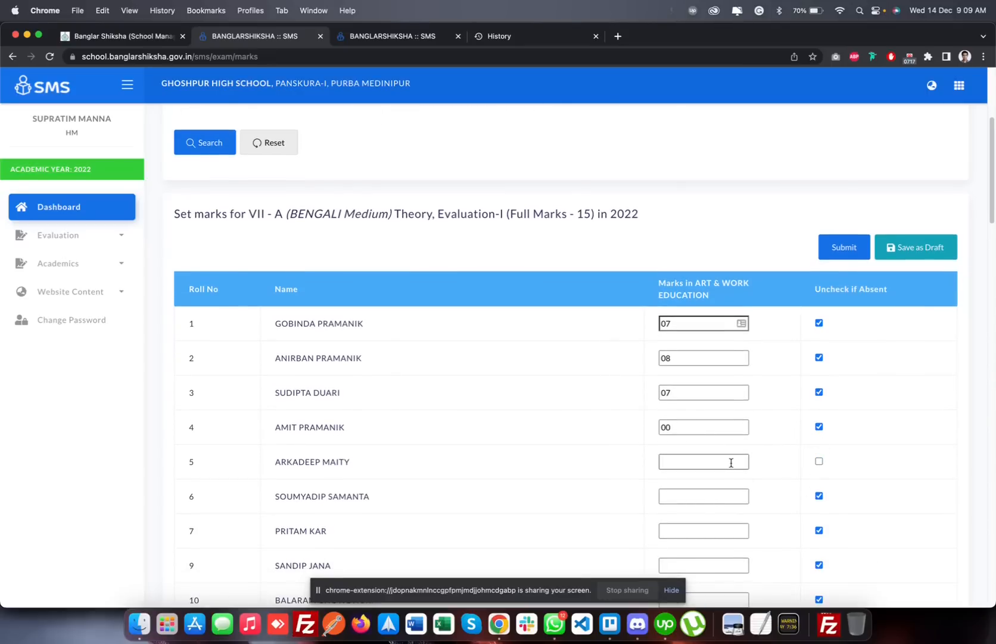
click(819, 462)
click(819, 462)
click(819, 462)
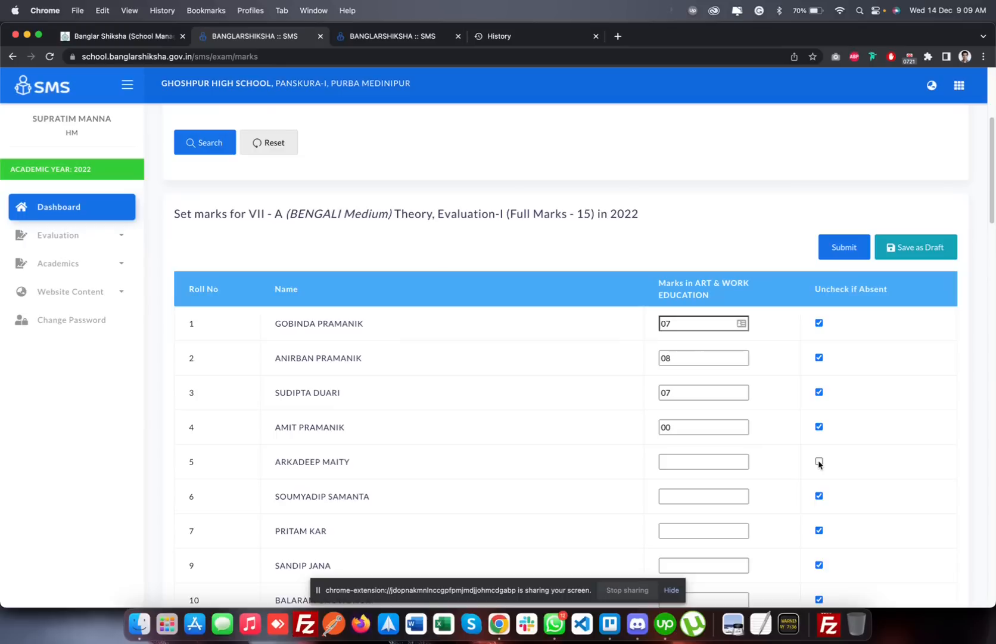
Review the class VII Art & Work Education marks, roll number 5's absence, and the choices for submitting or saving as draft
click(819, 460)
scroll(768, 397, up, 3)
scroll(768, 396, down, 5)
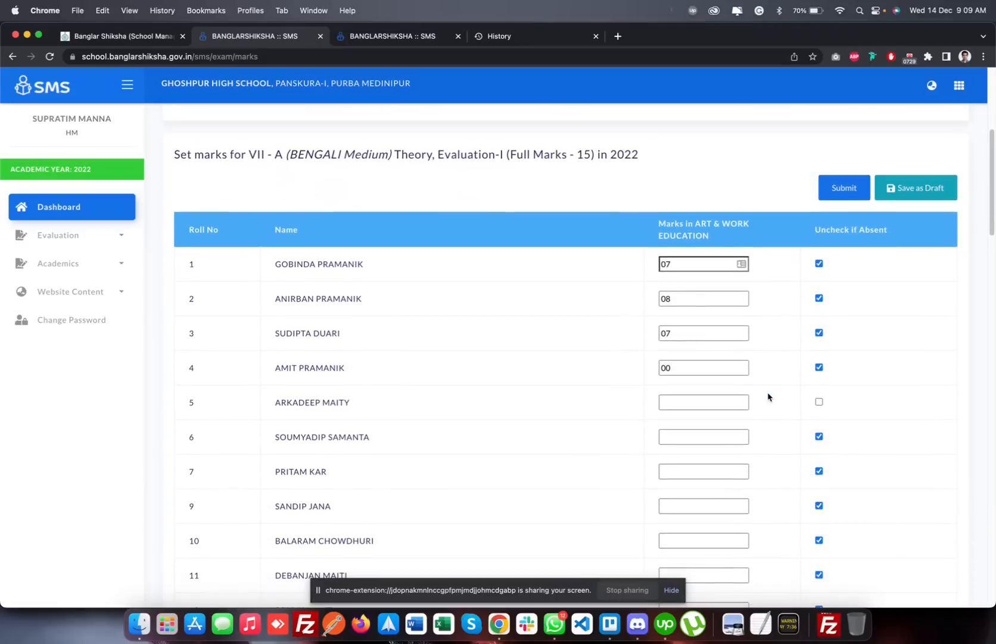
scroll(768, 396, up, 6)
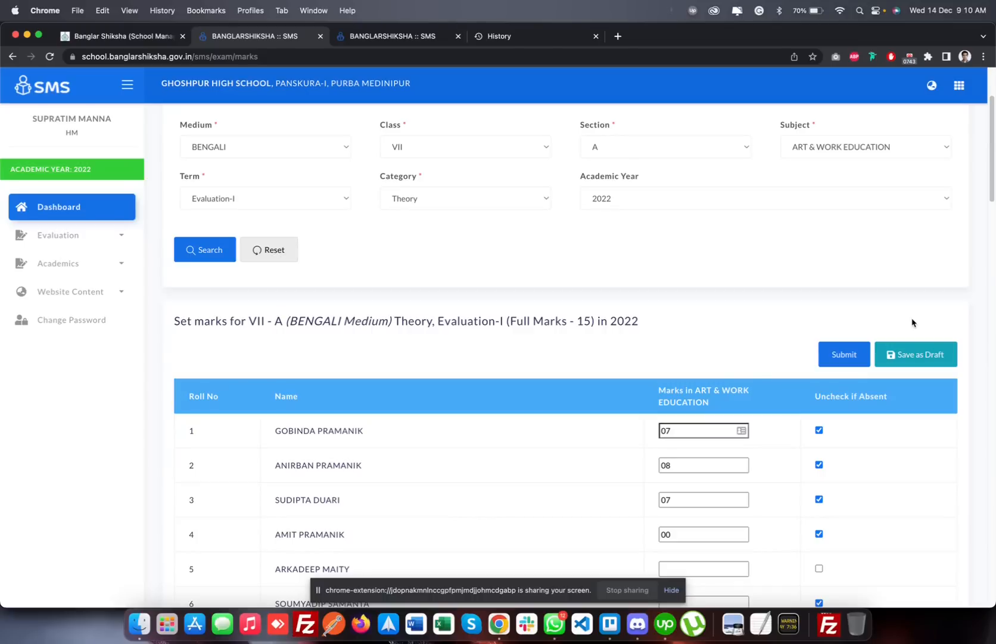
scroll(912, 323, up, 3)
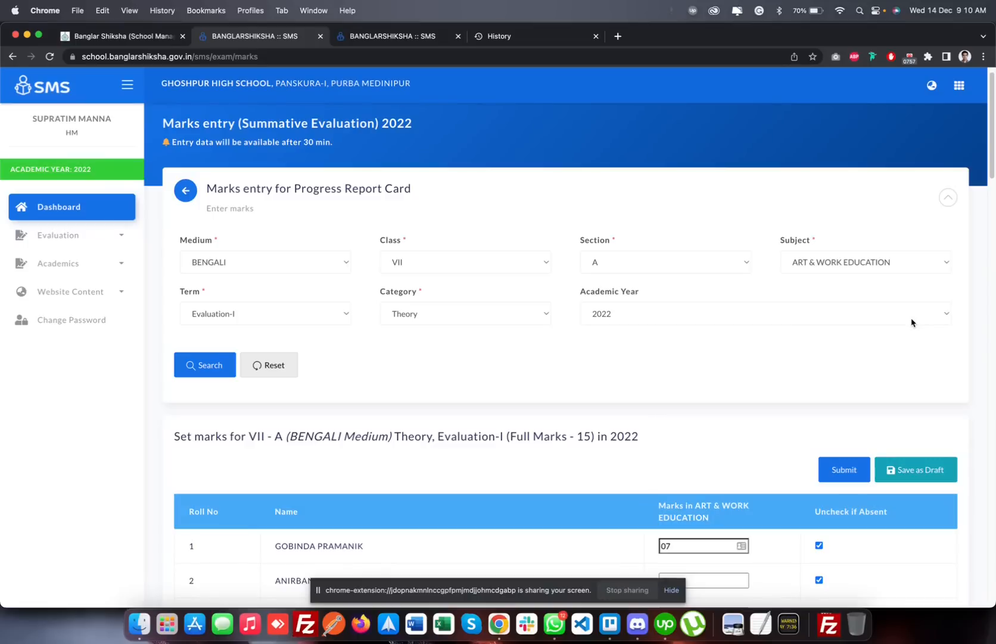
click(840, 472)
Open the formative evaluation marks entry page and choose class V with subject First Language
click(116, 244)
click(83, 353)
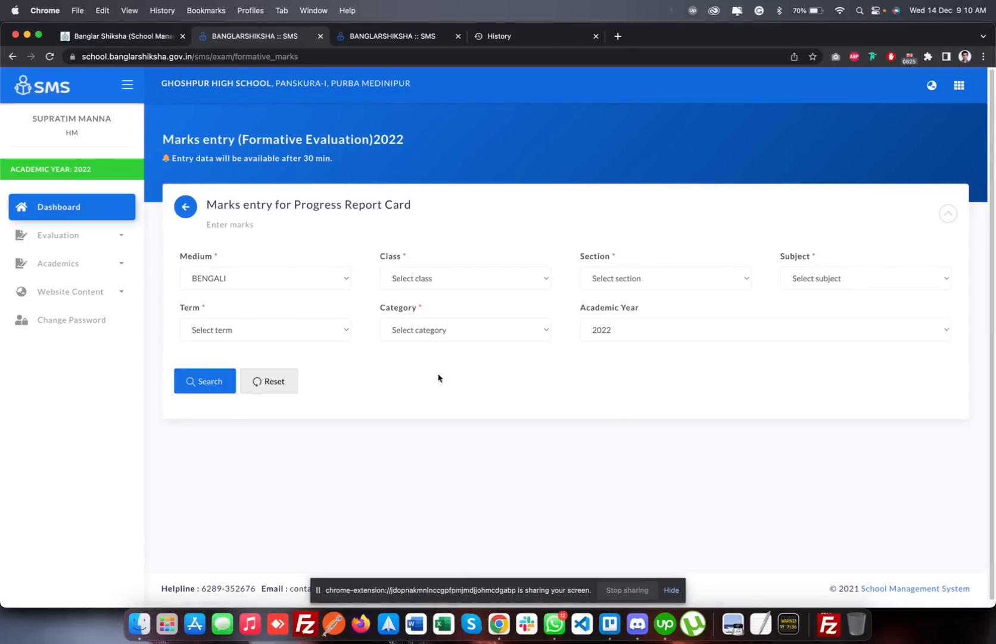
click(483, 285)
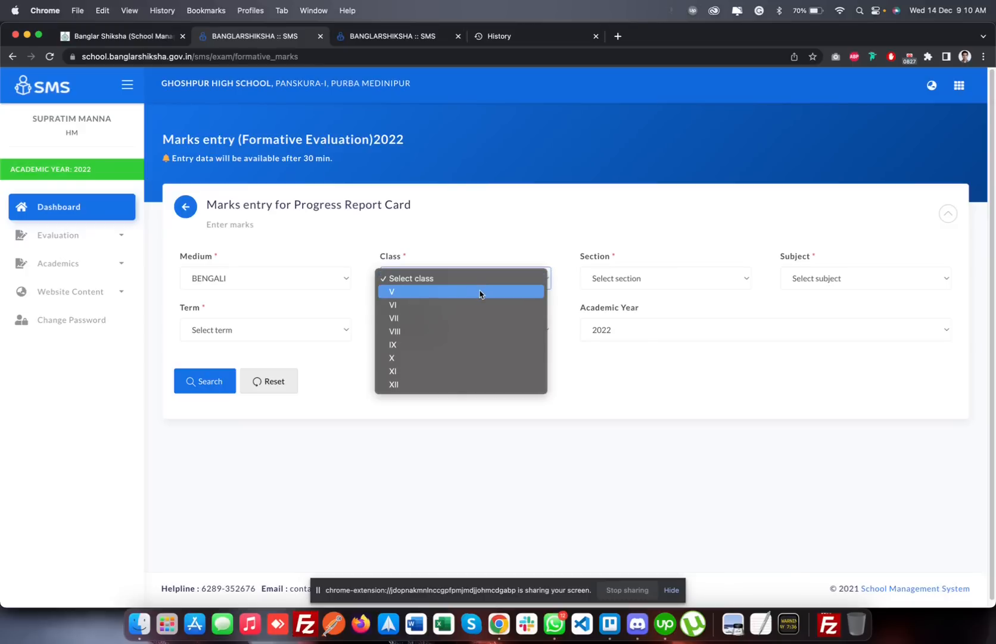
click(480, 292)
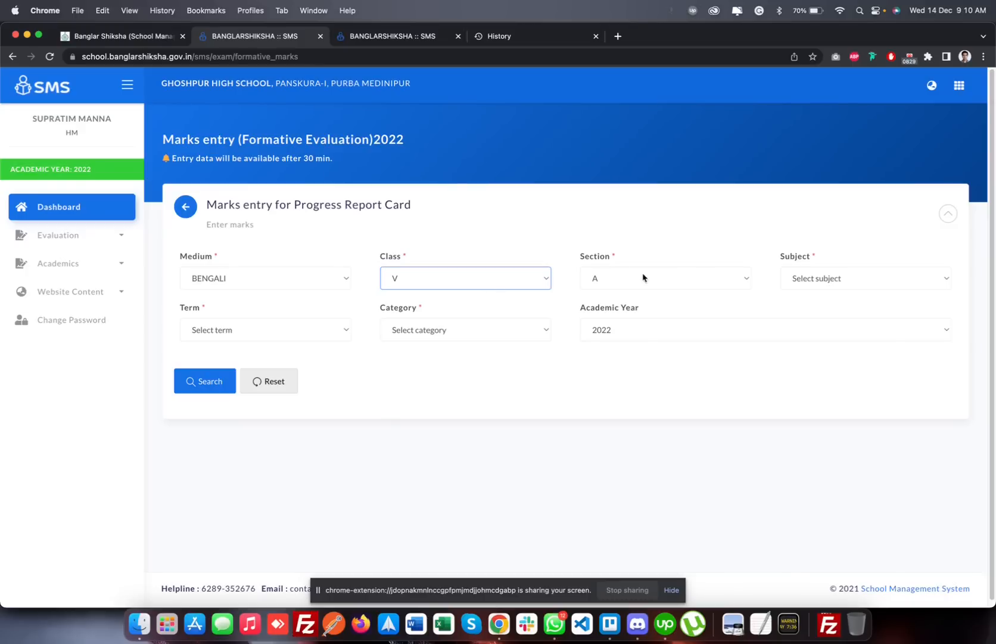
click(802, 279)
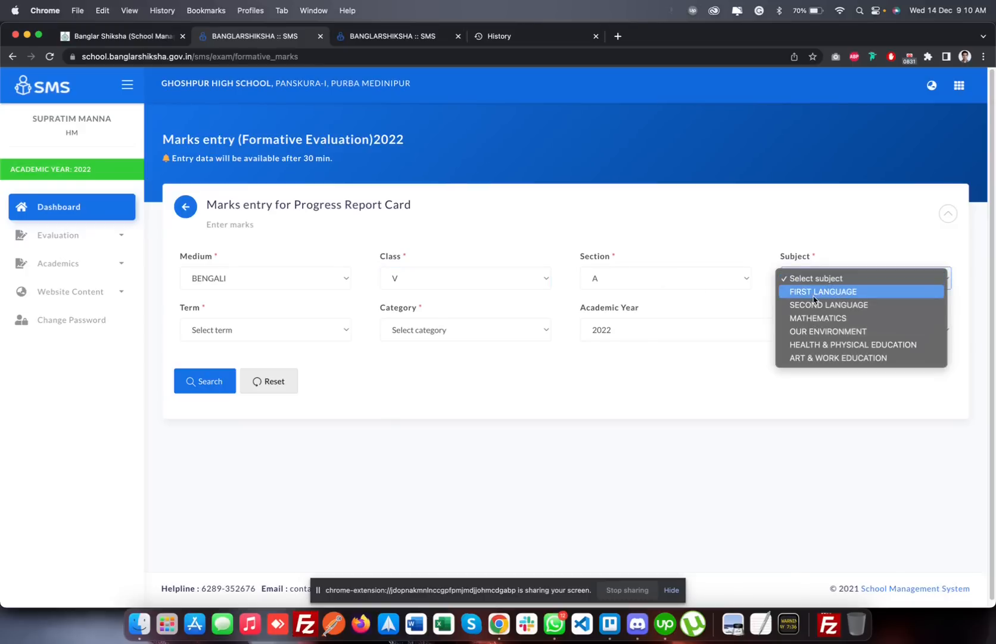
click(816, 292)
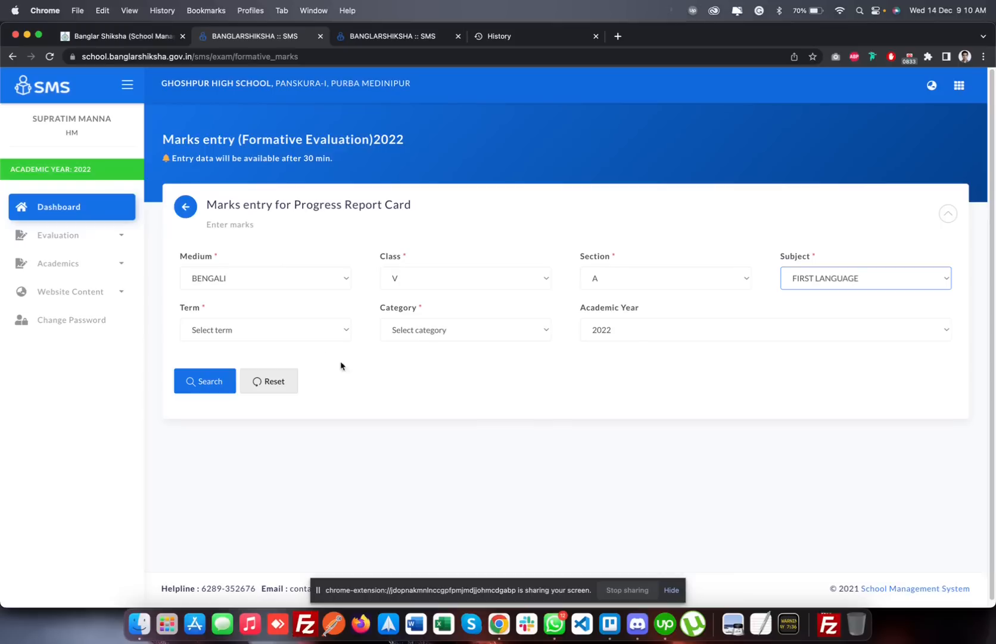
Search for the First Language marks using term Evaluation-I and look through the students' formative marks
click(318, 330)
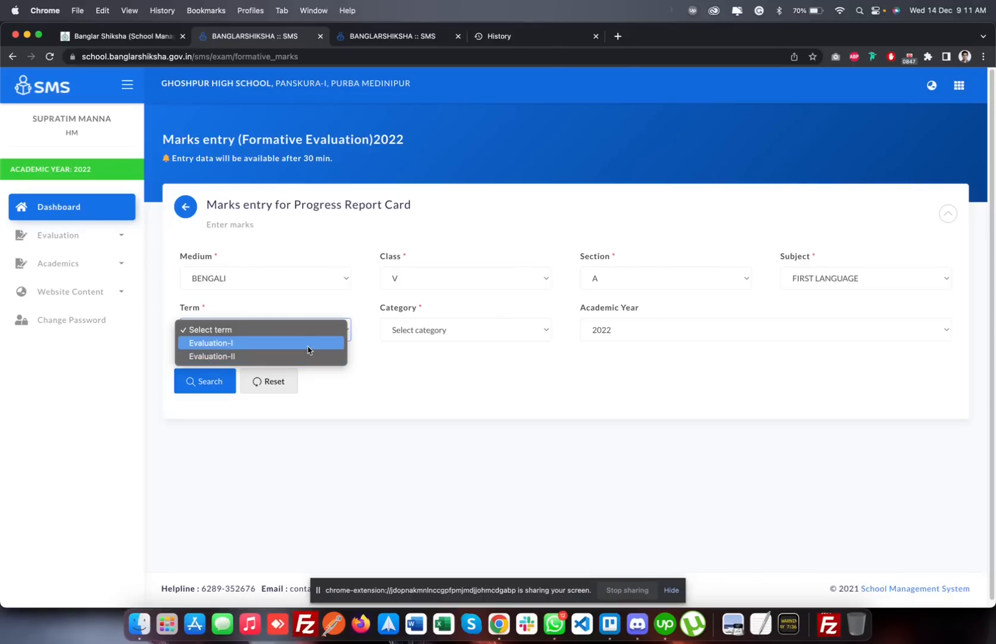
click(308, 350)
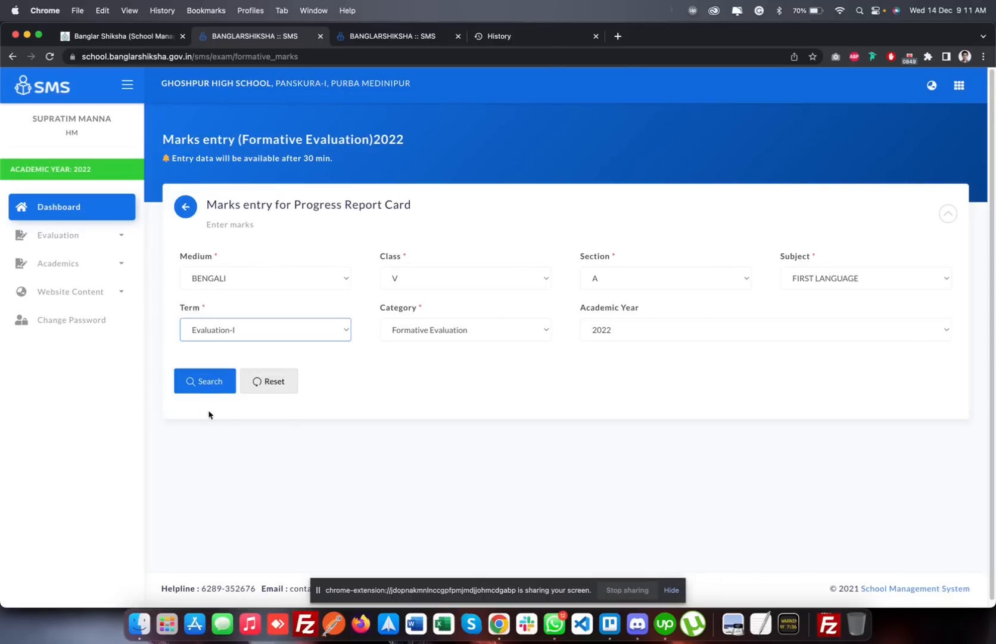
click(207, 384)
scroll(354, 438, down, 8)
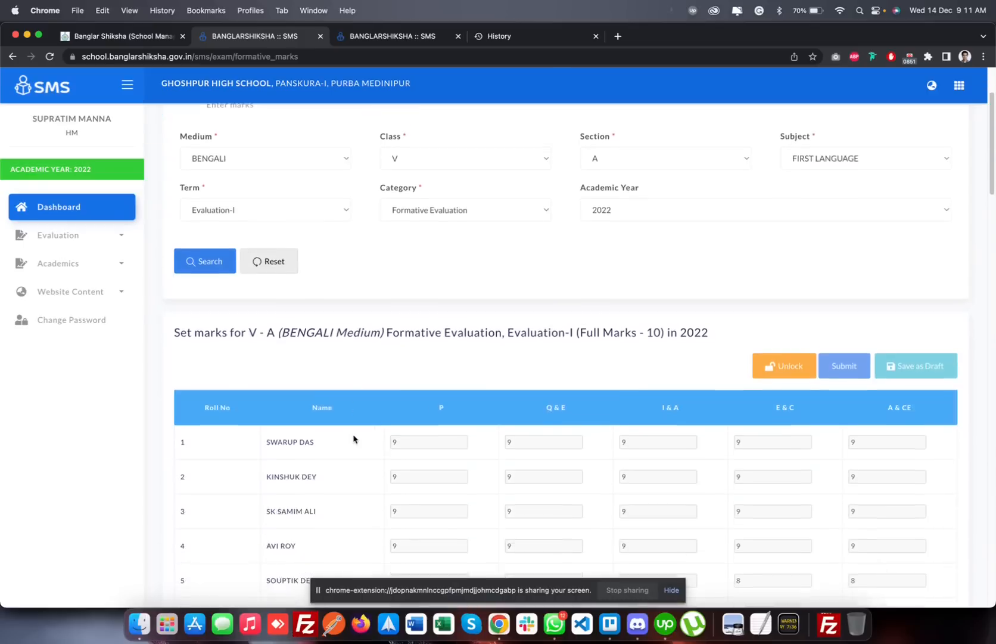
scroll(353, 439, down, 12)
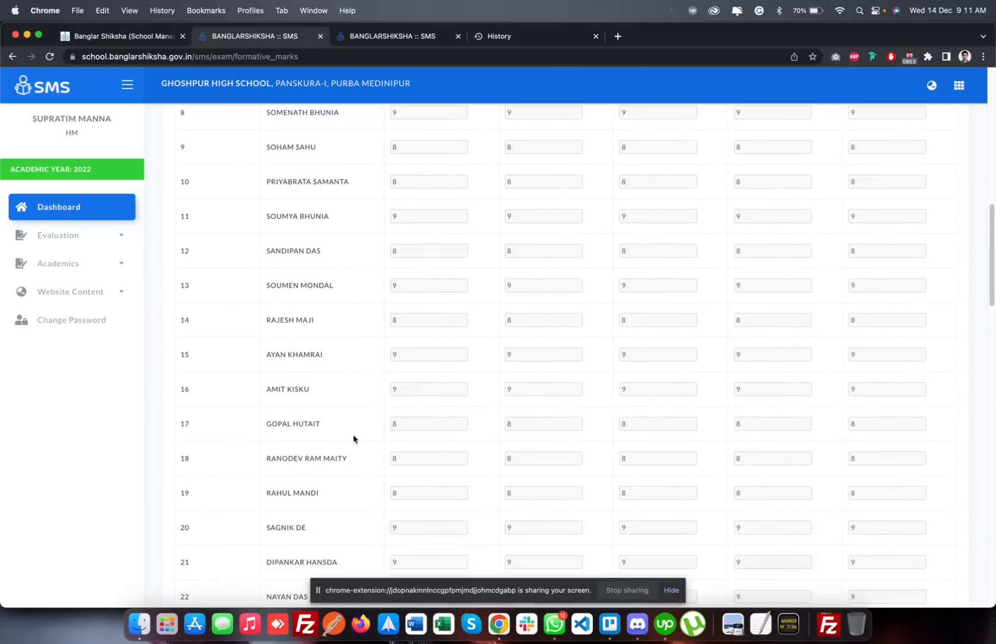
scroll(353, 440, down, 5)
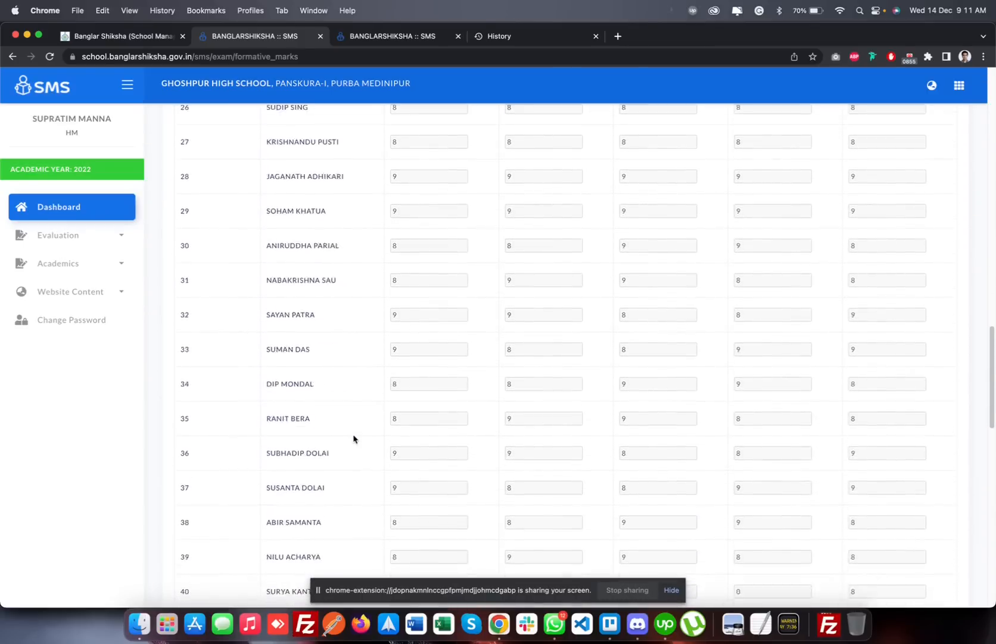
scroll(354, 439, up, 20)
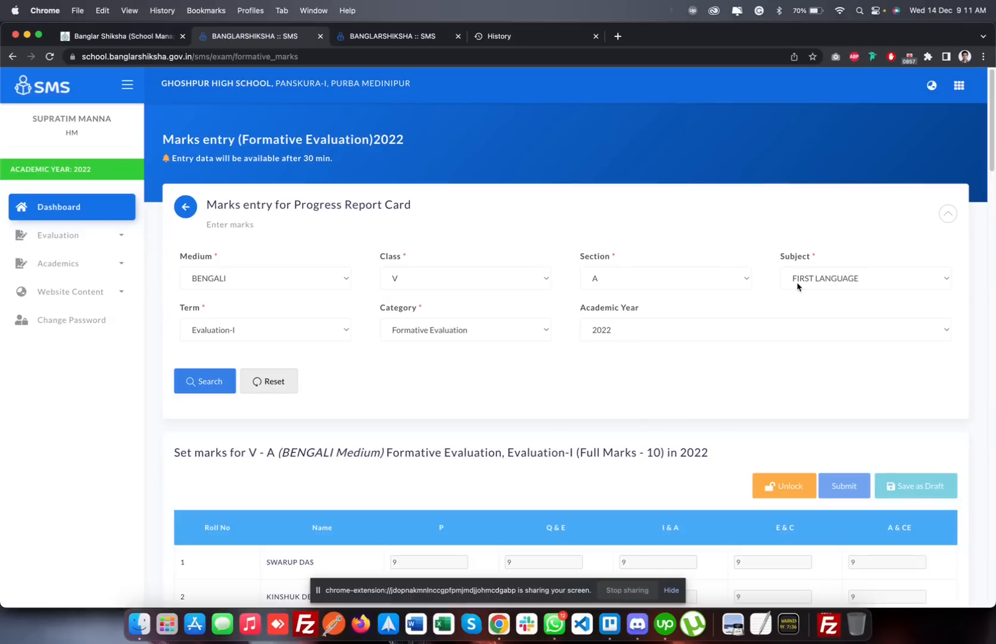
Search for the class V Our Environment formative marks for term Evaluation-I and view the list
click(802, 283)
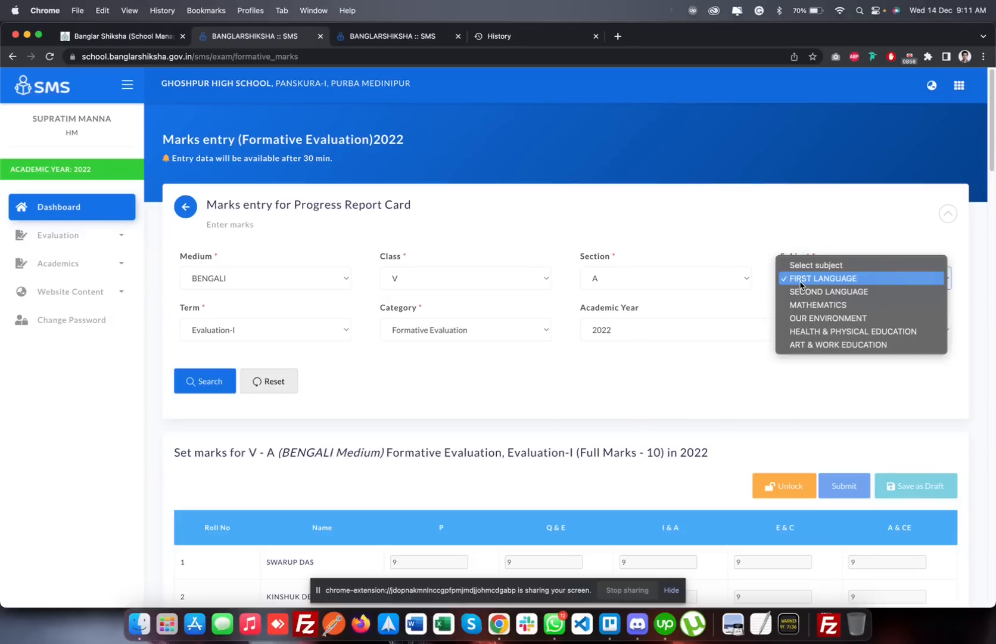
click(814, 317)
click(292, 330)
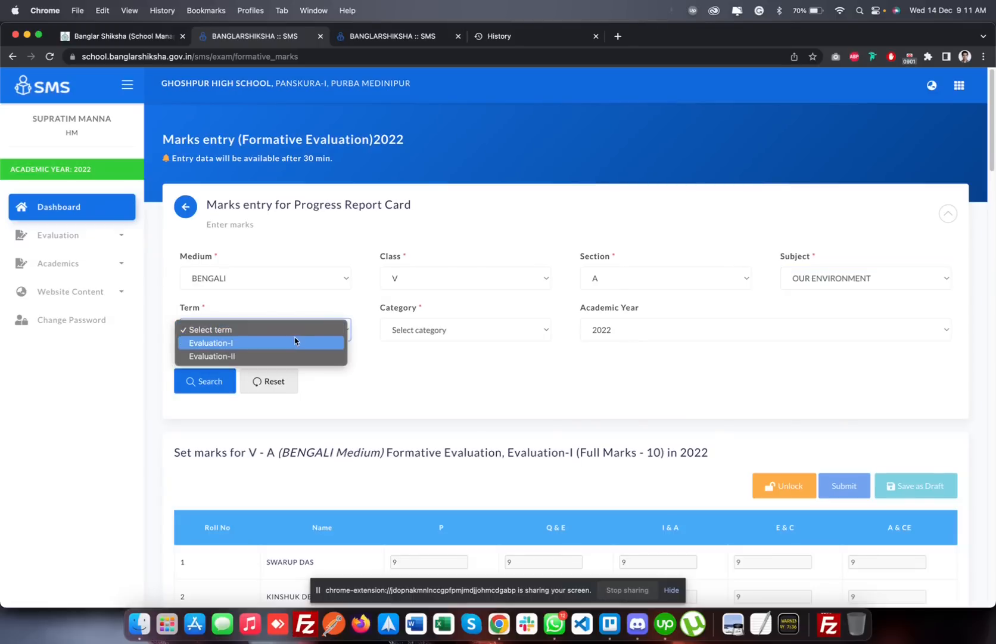
click(294, 341)
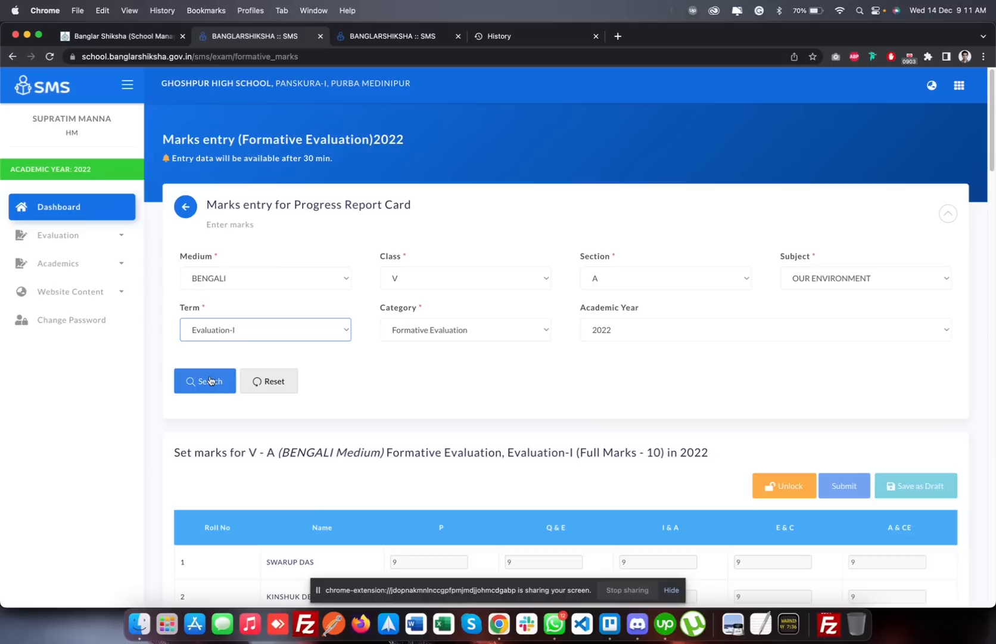
scroll(398, 458, down, 2)
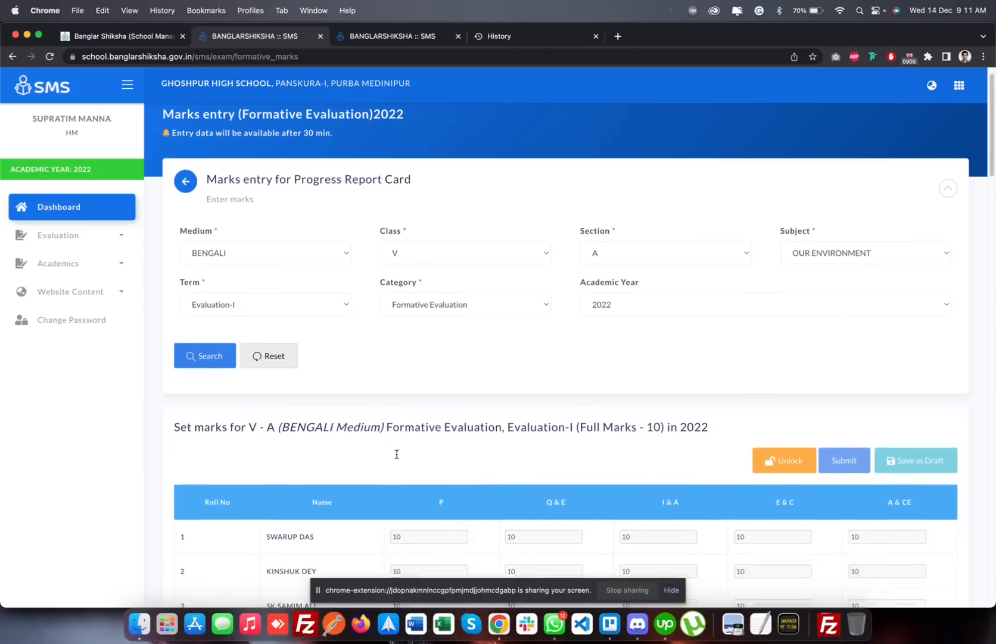
Search for the class V Art & Work Education formative marks list for term Evaluation-I
click(807, 224)
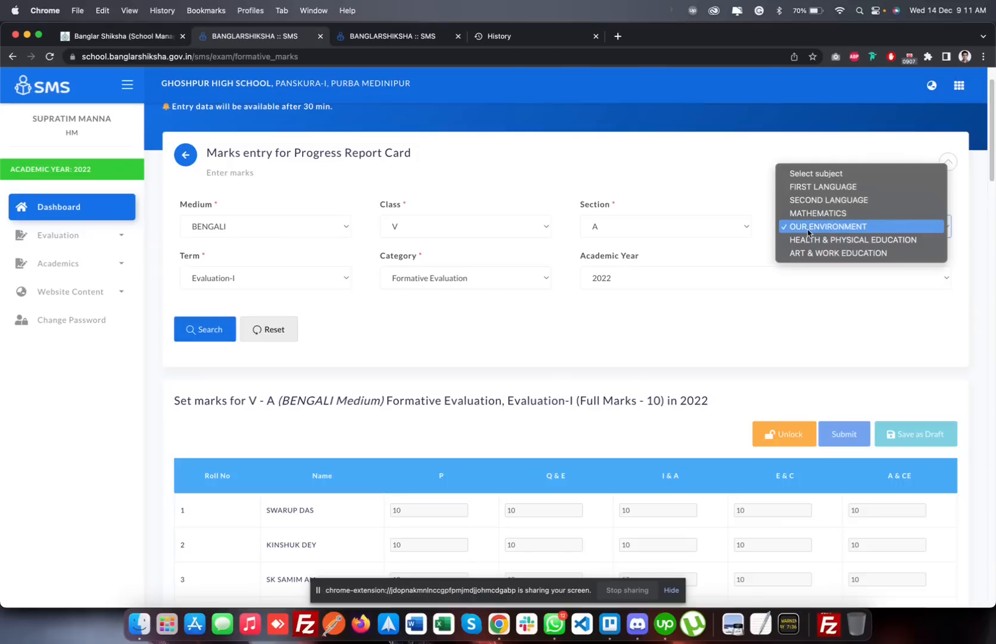
click(810, 253)
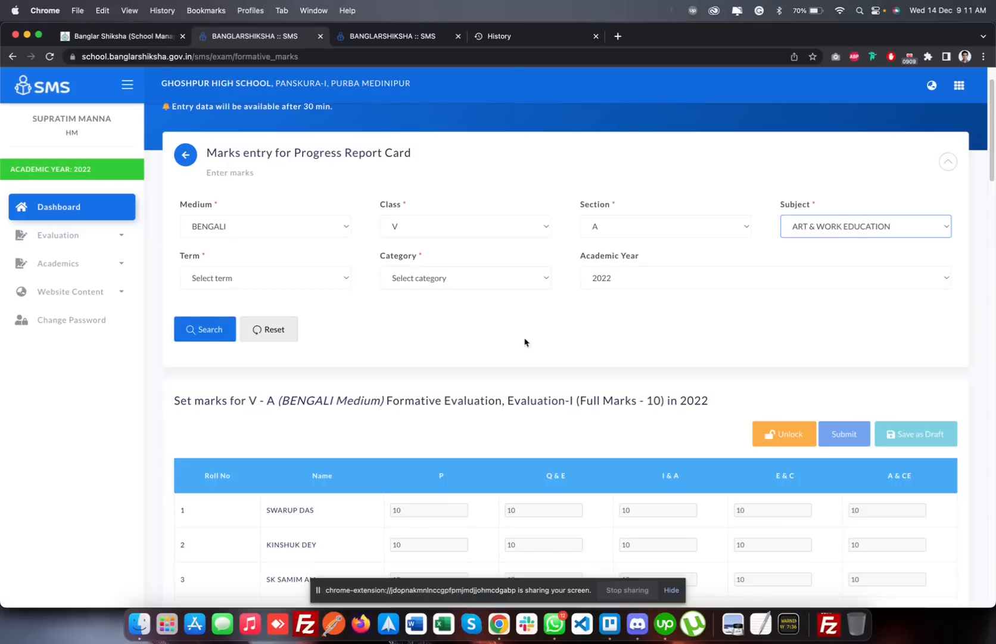
click(263, 280)
click(265, 291)
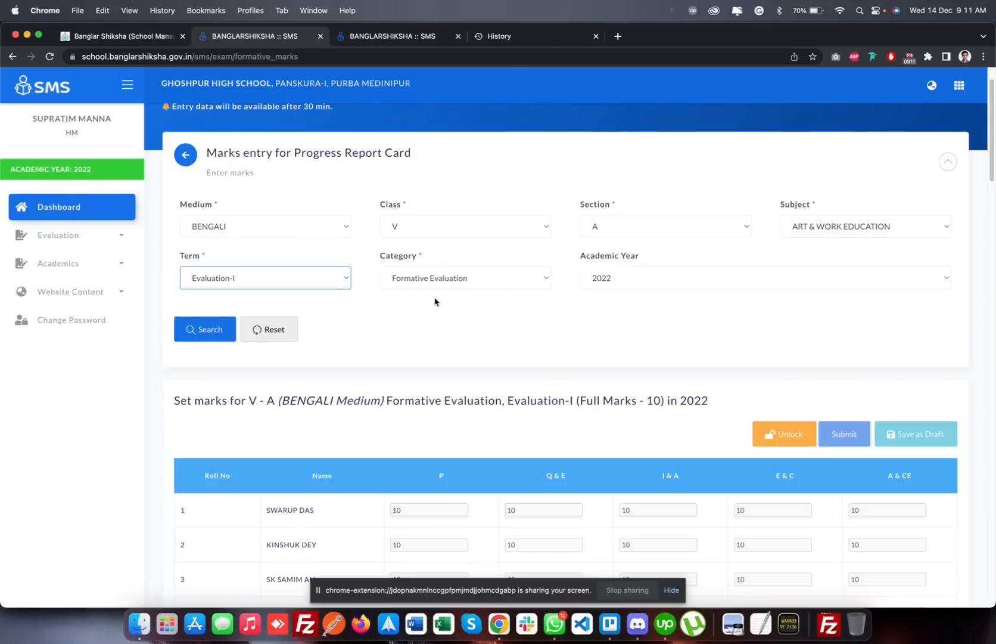
click(200, 329)
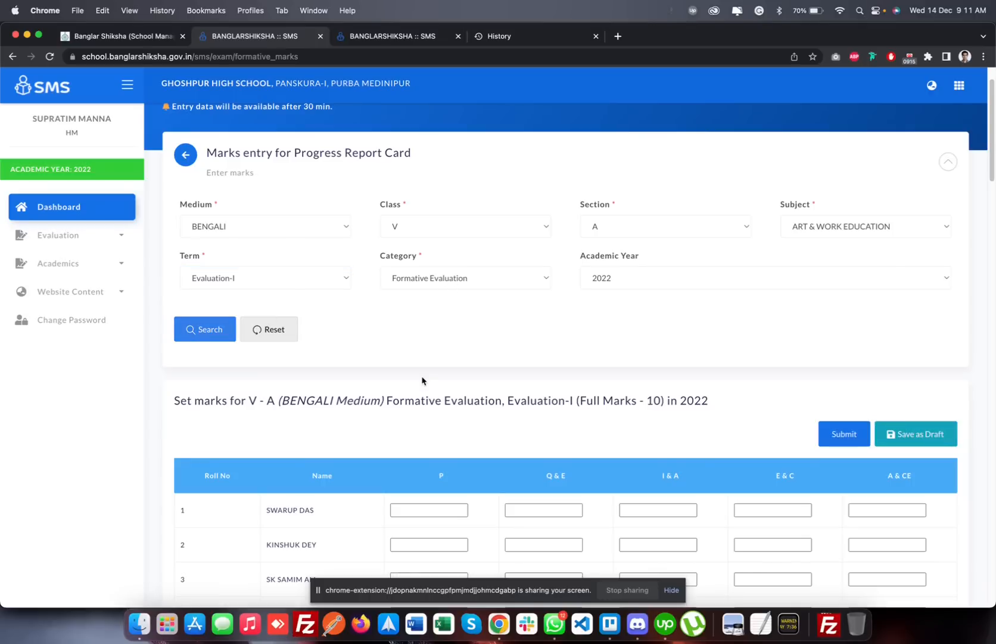
scroll(422, 381, down, 6)
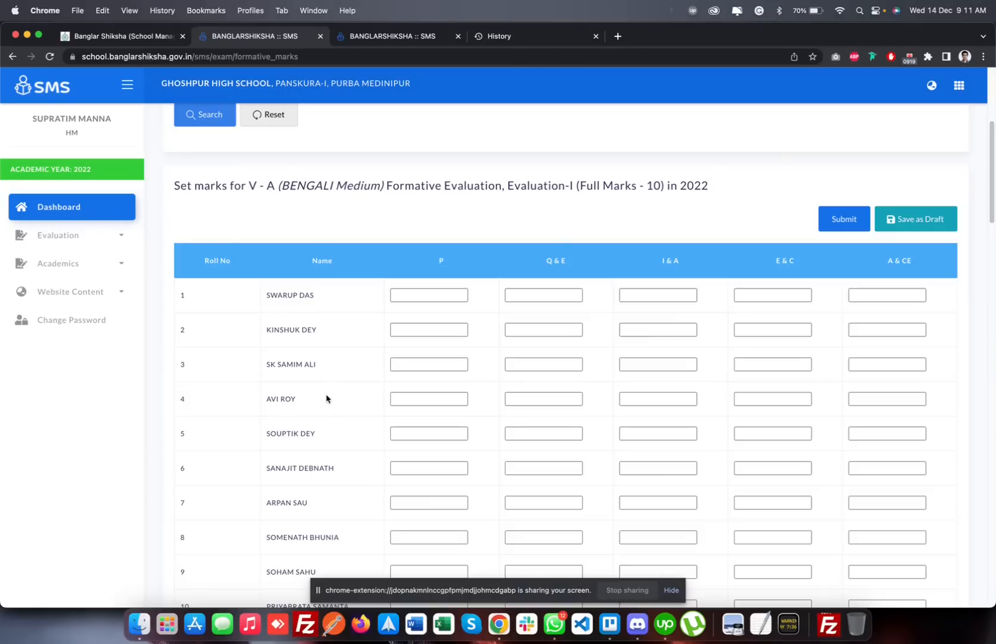
scroll(326, 398, up, 4)
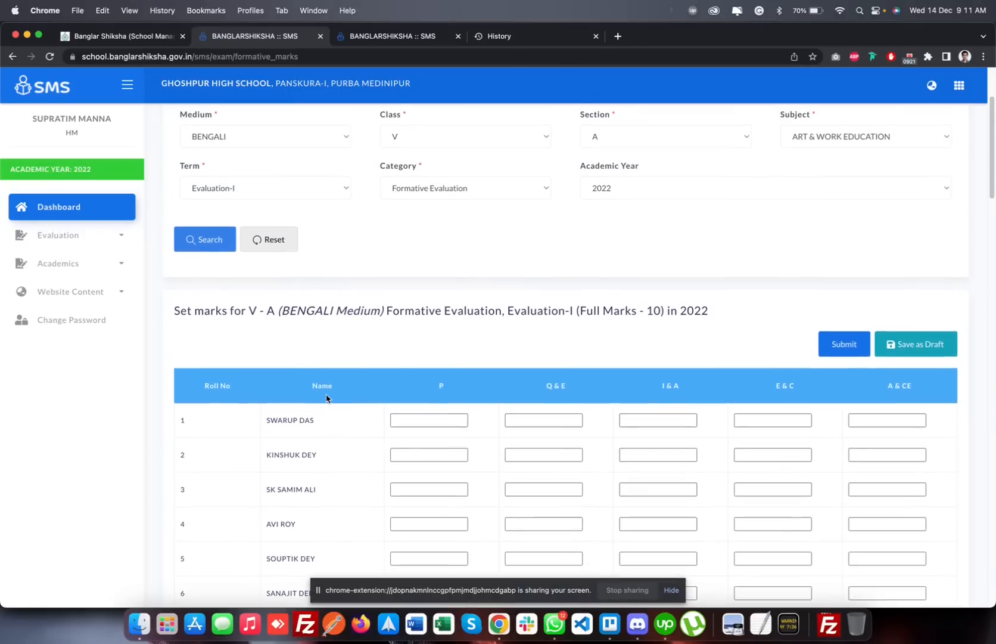
scroll(327, 398, down, 4)
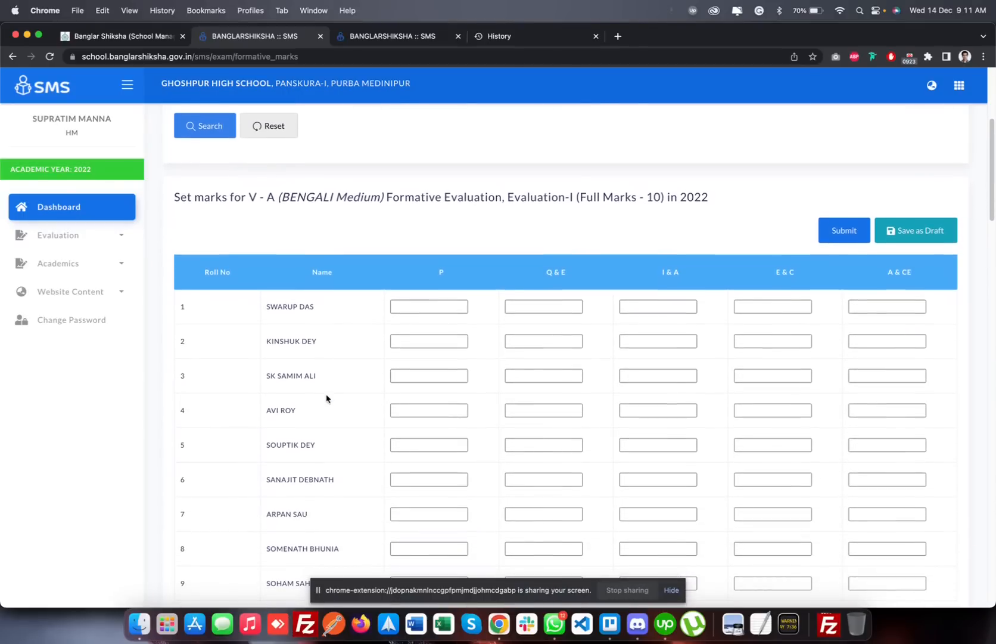
Enter formative marks 08, 00, 07, 07 and 06 for roll number 1, from P through A & CE
click(421, 311)
text(08)
key(Tab)
text(00)
key(Tab)
text(07)
key(Tab)
text(07)
key(Tab)
text(06)
Enter formative marks of 06 in all five columns for roll numbers 2 to 4
key(Tab)
text(06)
key(Tab)
text(0)
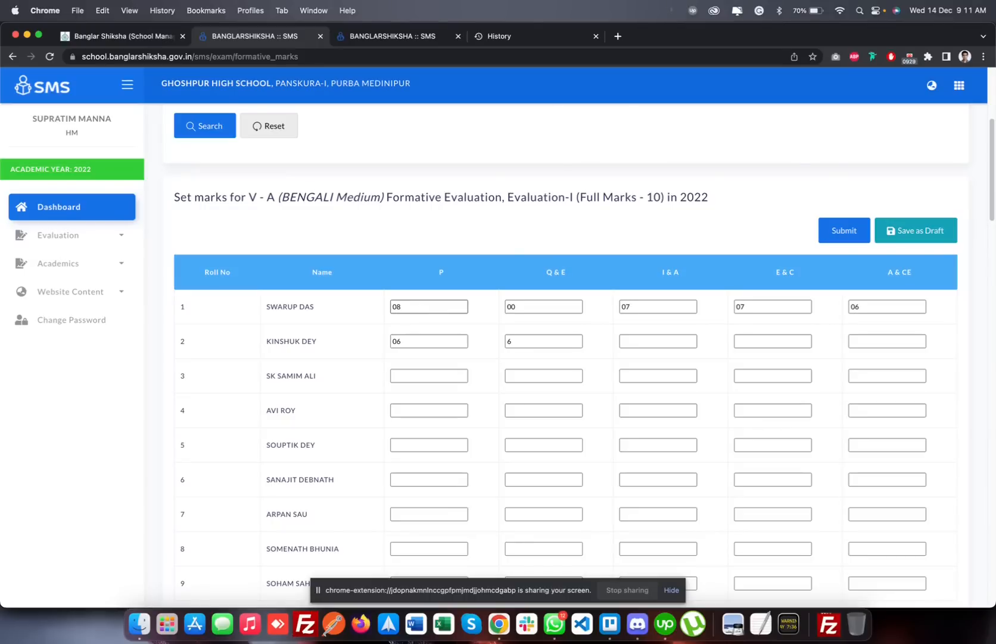
text(6)
key(Tab)
text(06)
key(Tab)
text(06)
key(Tab)
text(06)
key(Tab)
text(06)
key(Tab)
text(06)
key(Tab)
text(06)
Enter formative marks of 07 in P and Q & E for roll number 5
key(Tab)
text(06)
key(Tab)
text(06	06	06	06	06	06)
key(Tab)
text(07)
key(Tab)
text(07)
key(Tab)
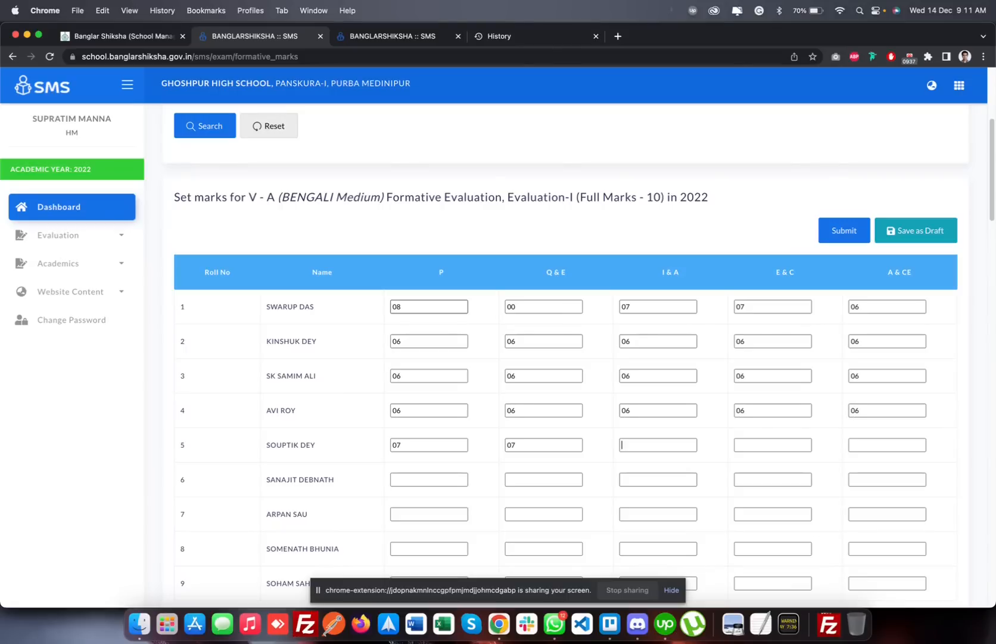
Search again for the class V First Language formative marks for Evaluation-I and examine the options for submitted marks
scroll(574, 136, up, 5)
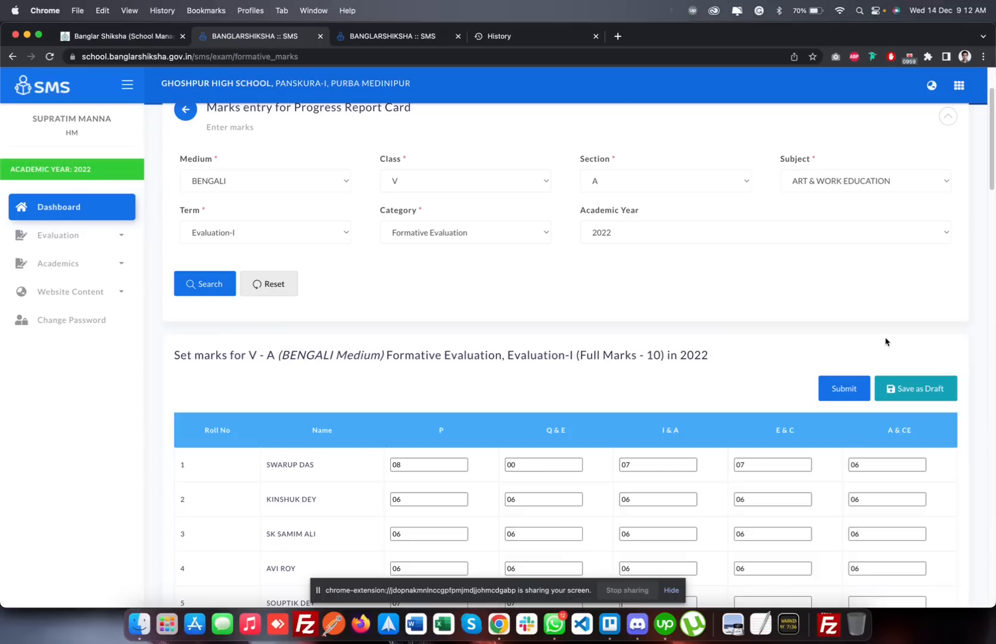
scroll(821, 340, up, 1)
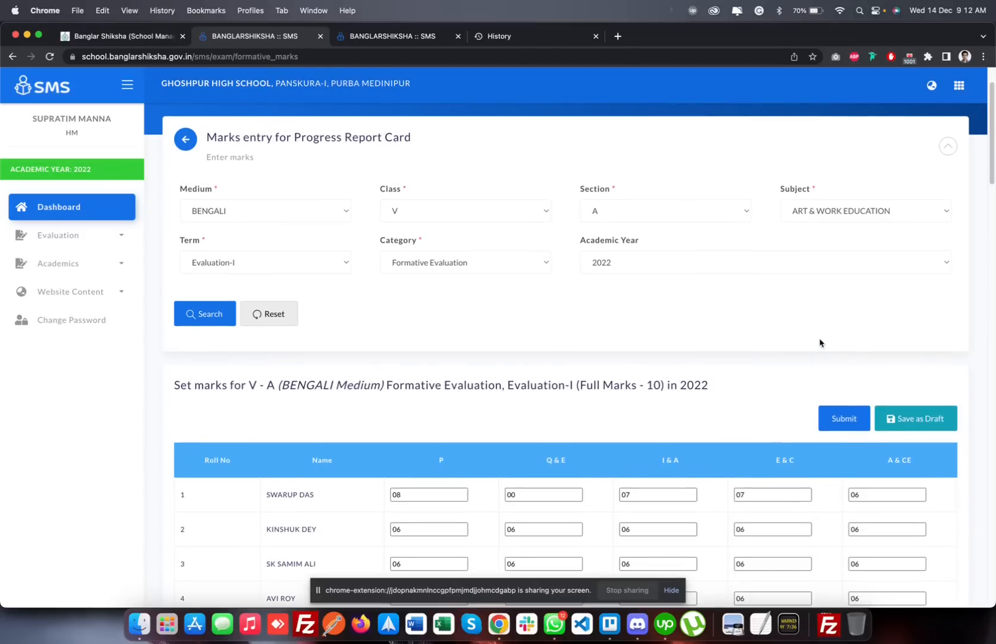
click(824, 217)
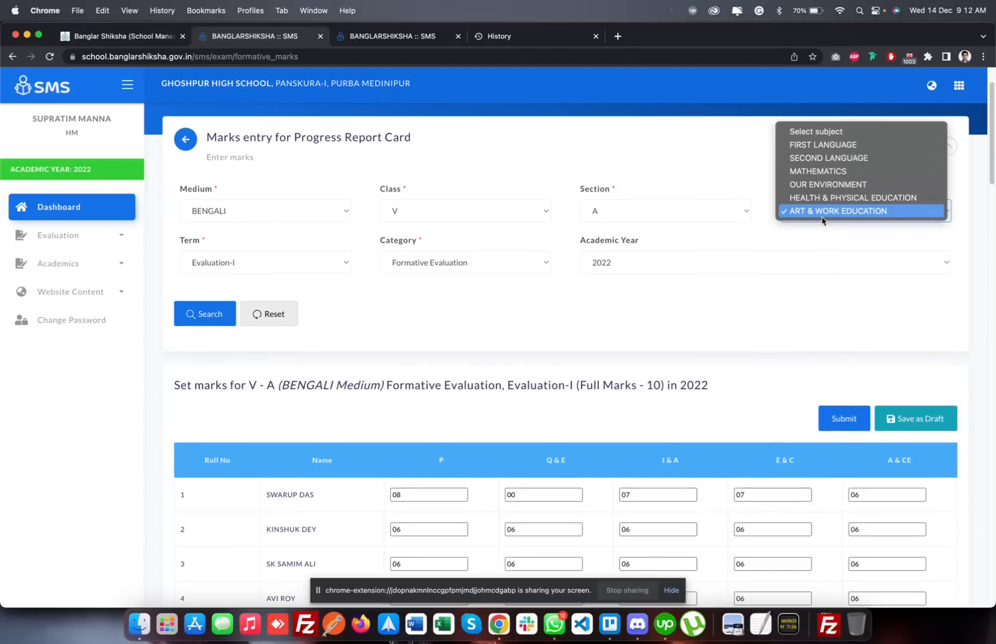
click(815, 150)
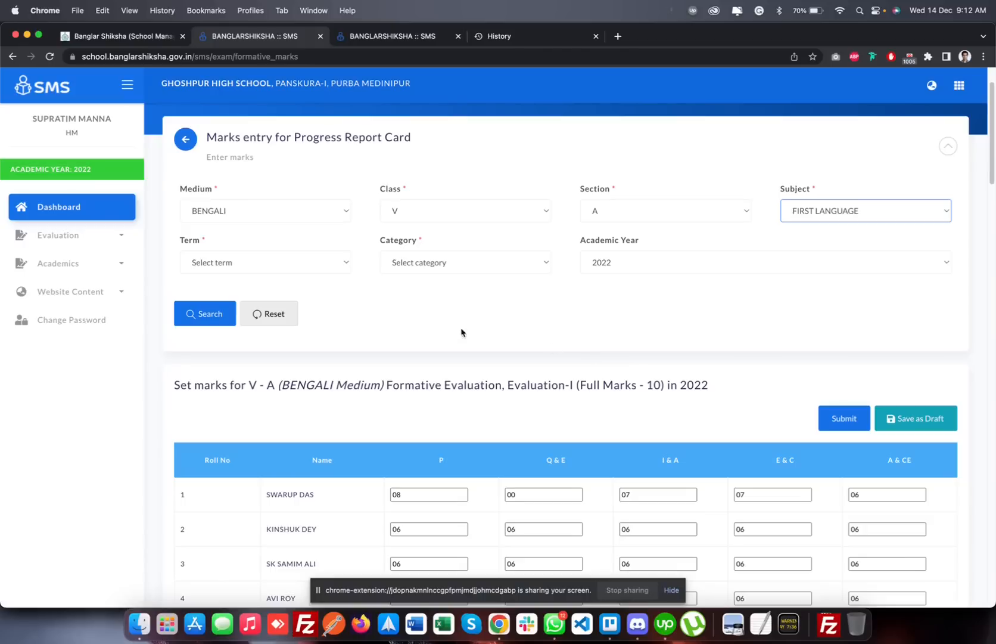
click(315, 265)
click(310, 276)
click(211, 313)
scroll(523, 346, down, 3)
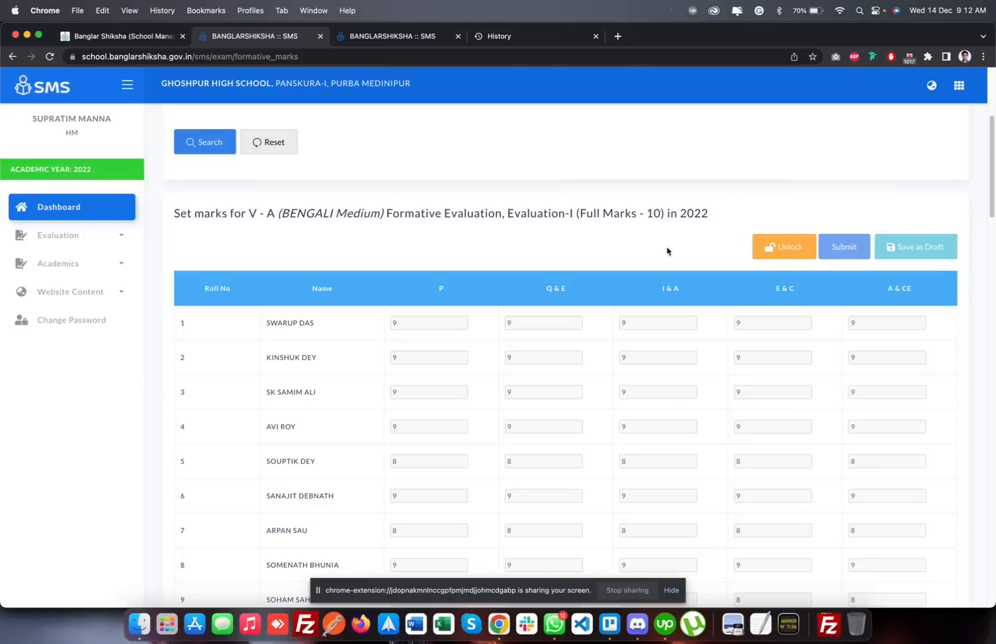
scroll(667, 250, up, 5)
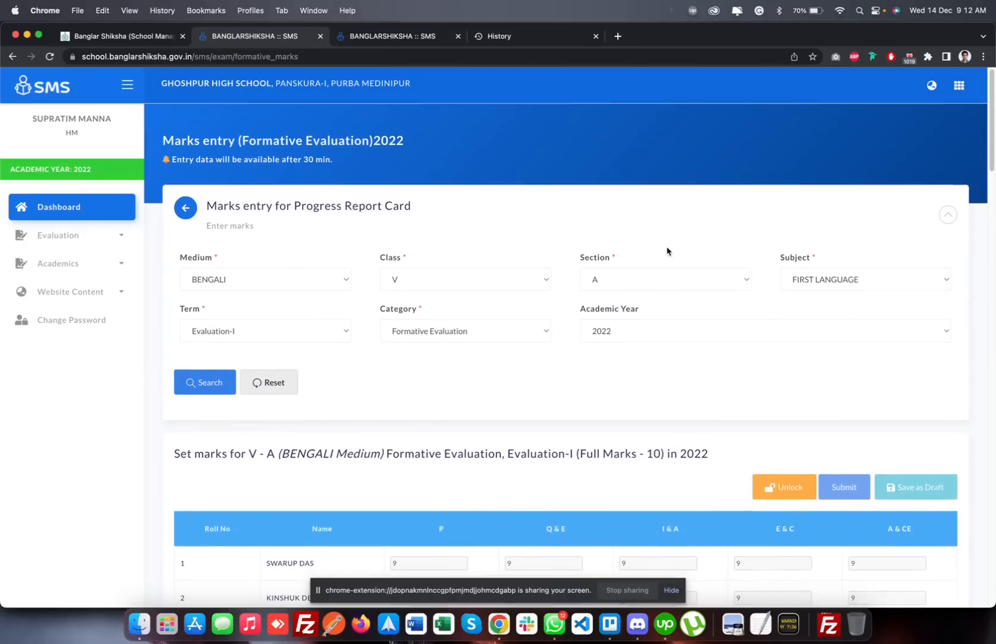
Open Marksheet 2022 and search the student marksheets for Bengali medium, Class V, Section A
click(112, 238)
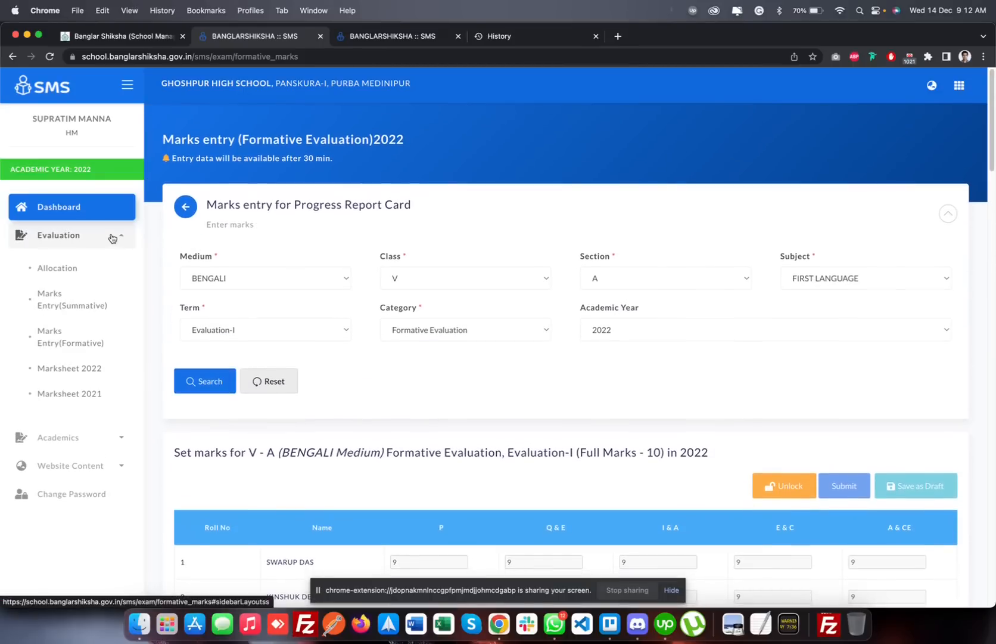
click(97, 372)
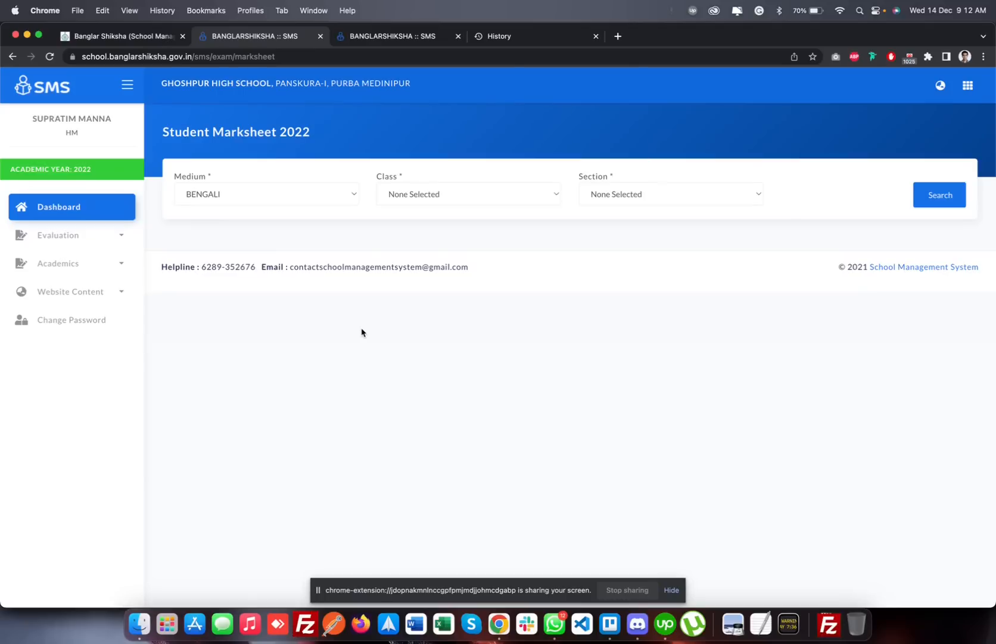
click(460, 196)
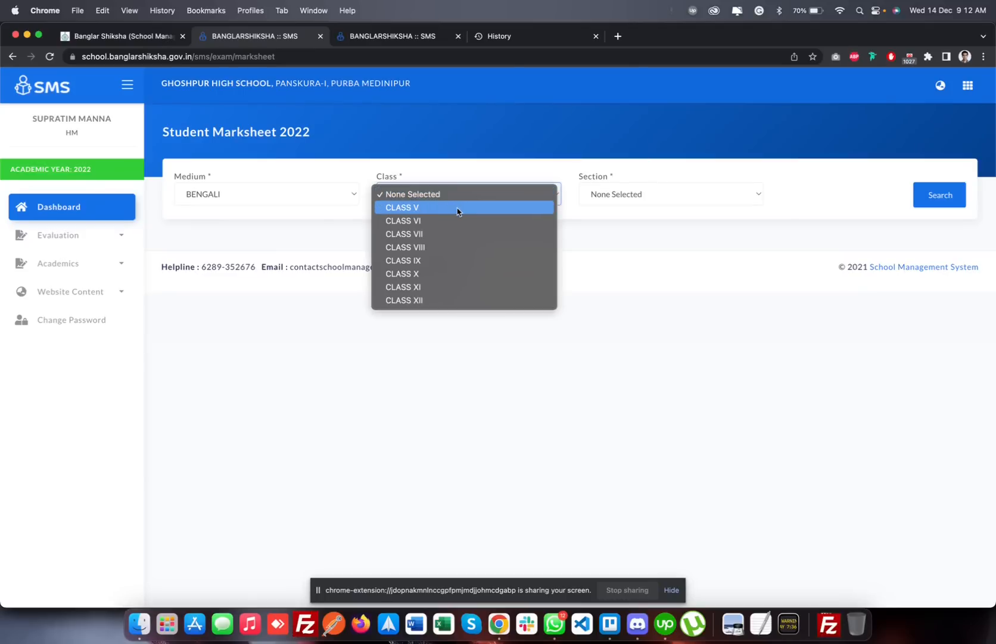
click(458, 211)
click(614, 195)
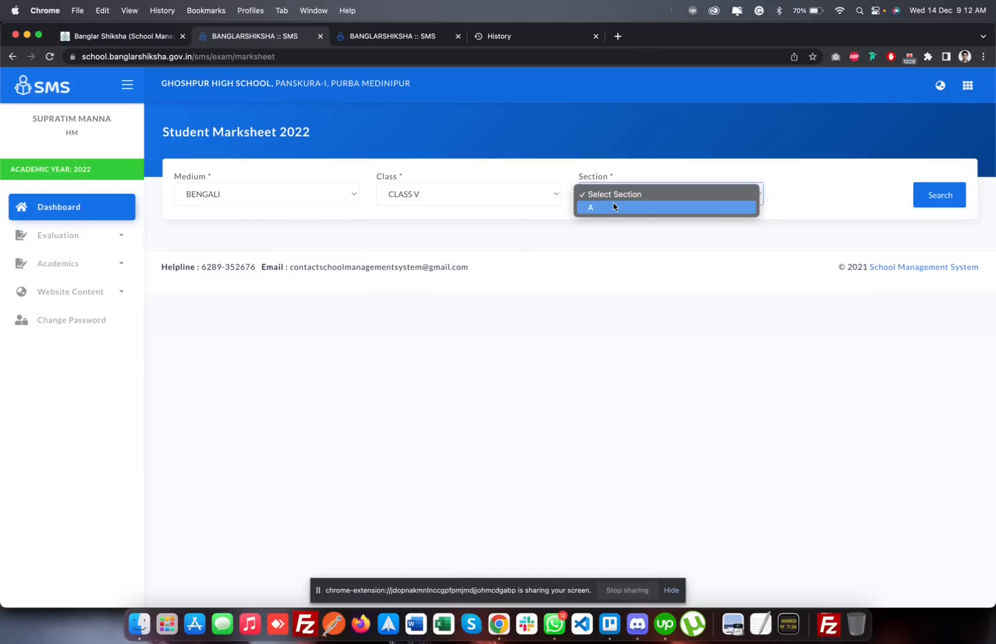
click(614, 206)
click(932, 197)
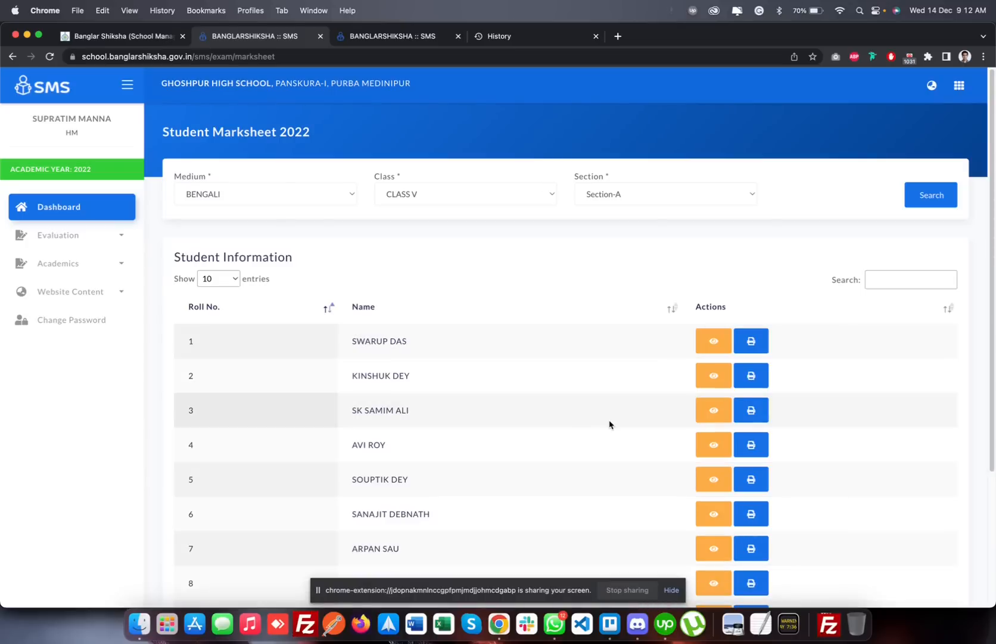
Preview the progress report card for roll number 1, examine the Health & Physical Education and Art & Work Education rows, and close it
scroll(609, 424, down, 5)
scroll(610, 424, up, 3)
click(707, 247)
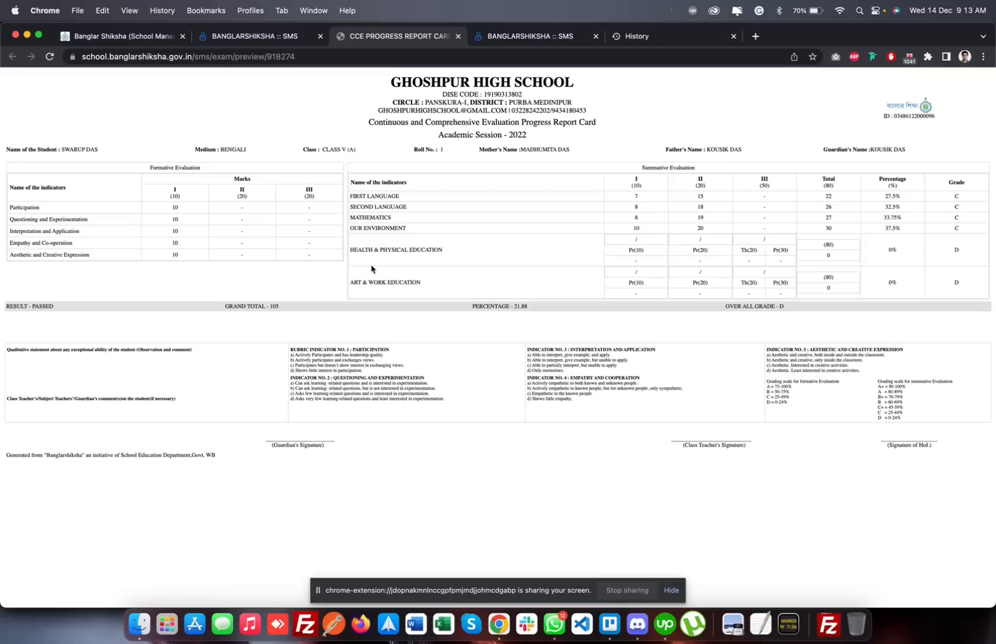
drag(351, 249, 452, 246)
click(454, 246)
drag(421, 284, 338, 283)
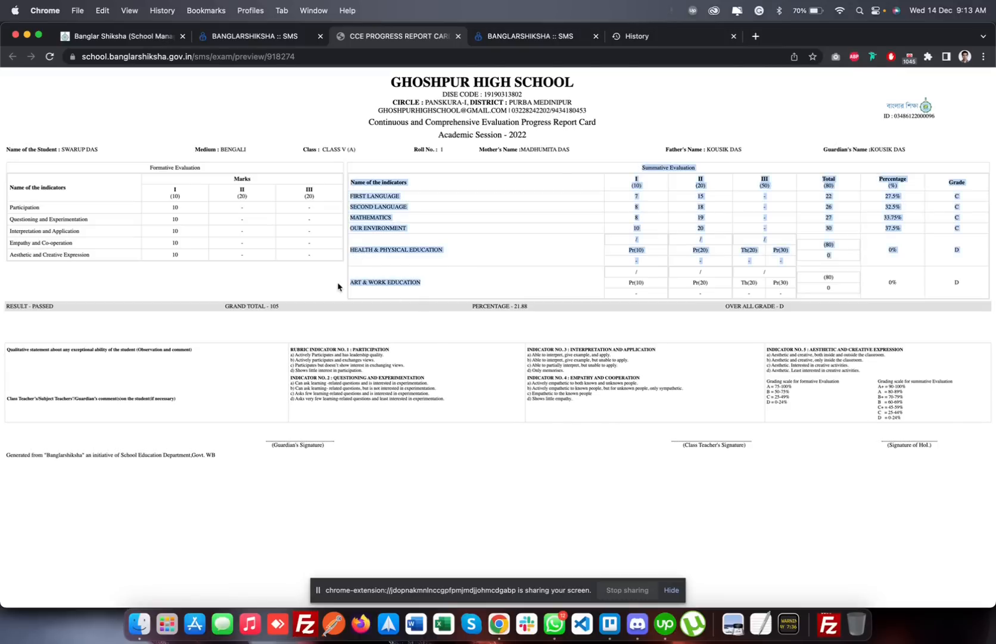
click(429, 292)
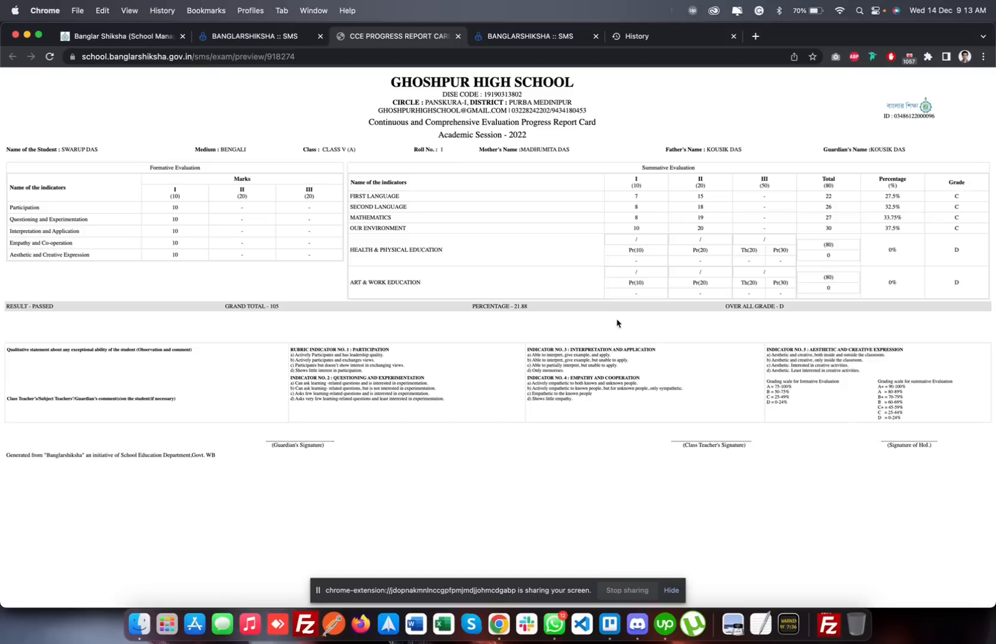
drag(420, 284, 338, 287)
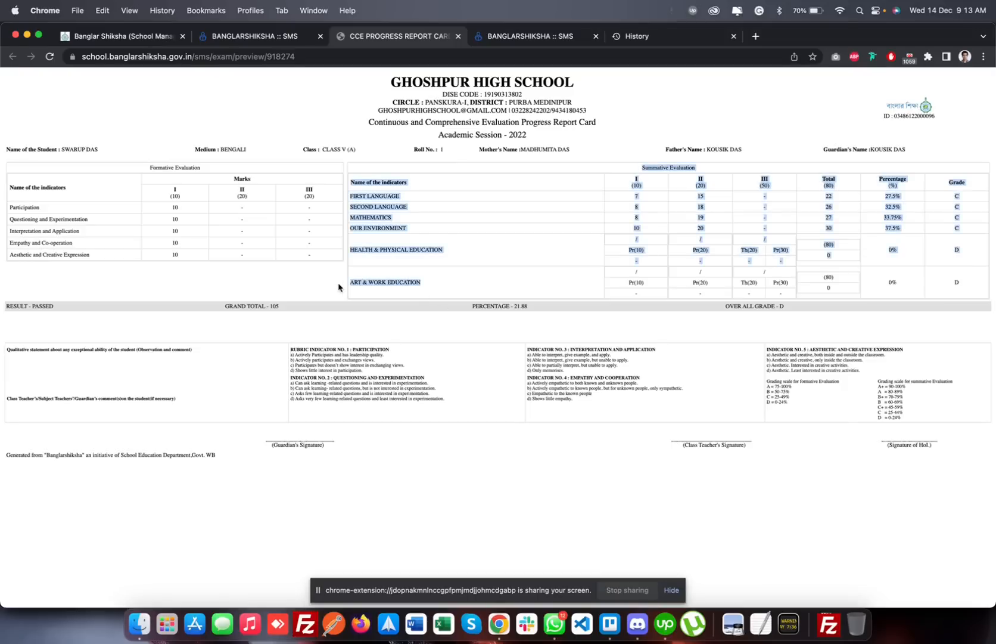
click(429, 277)
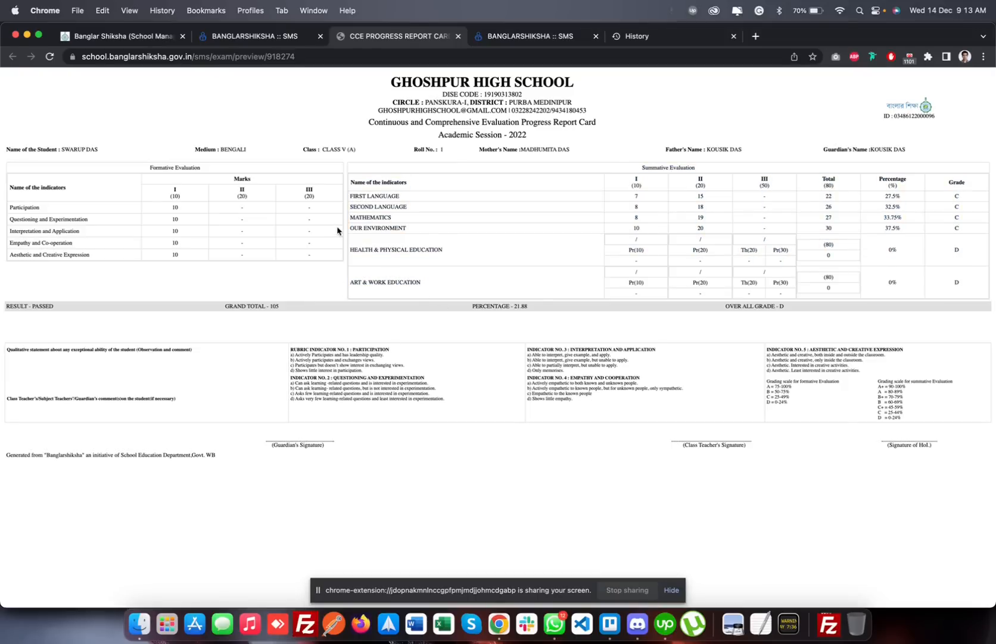
click(457, 36)
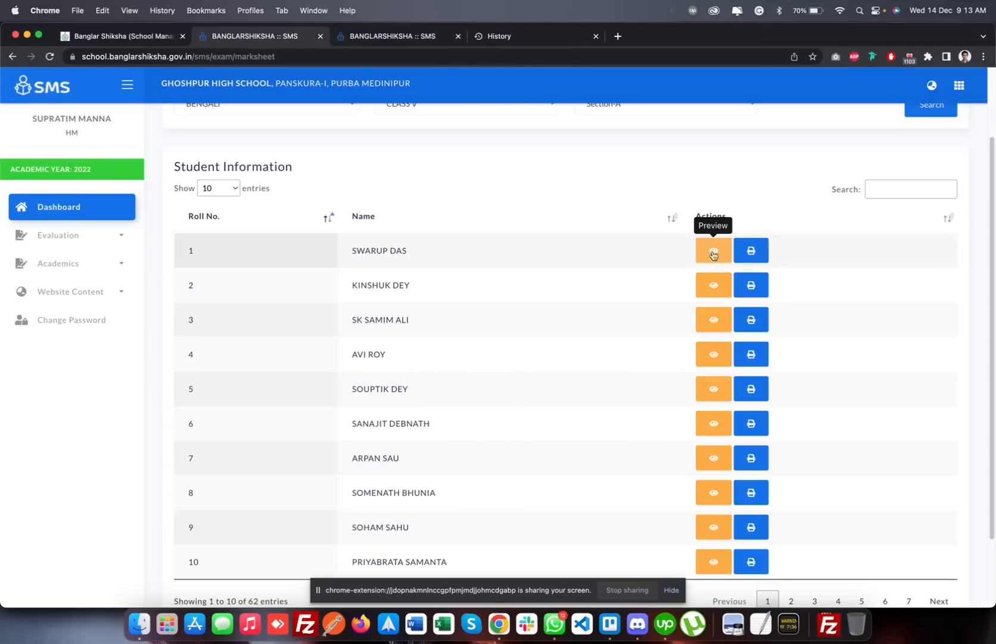
Open the print preview of roll number 1's progress report card, cancel printing and return to the student list
click(752, 251)
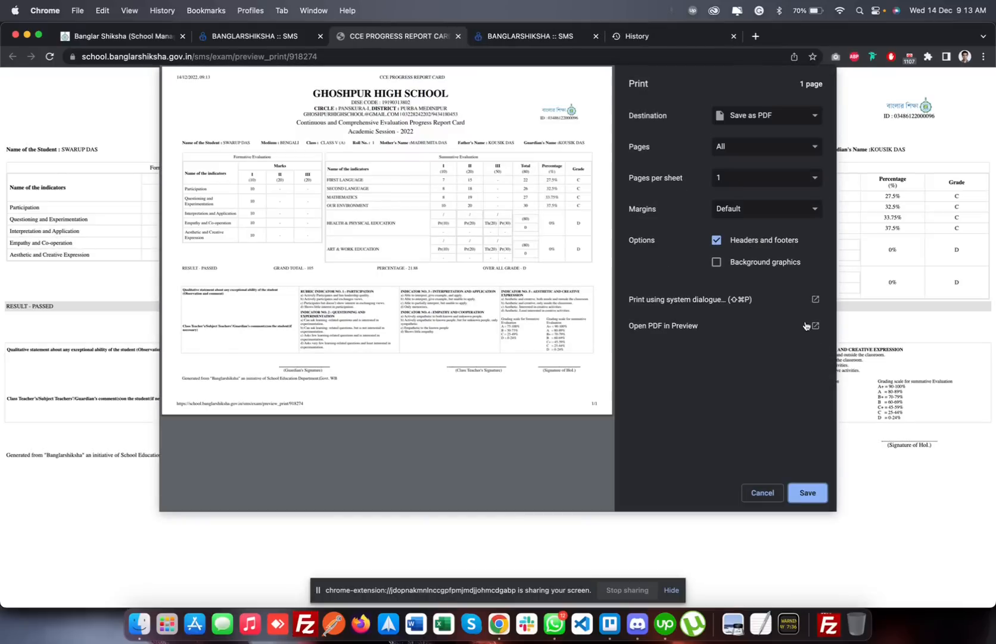
click(762, 492)
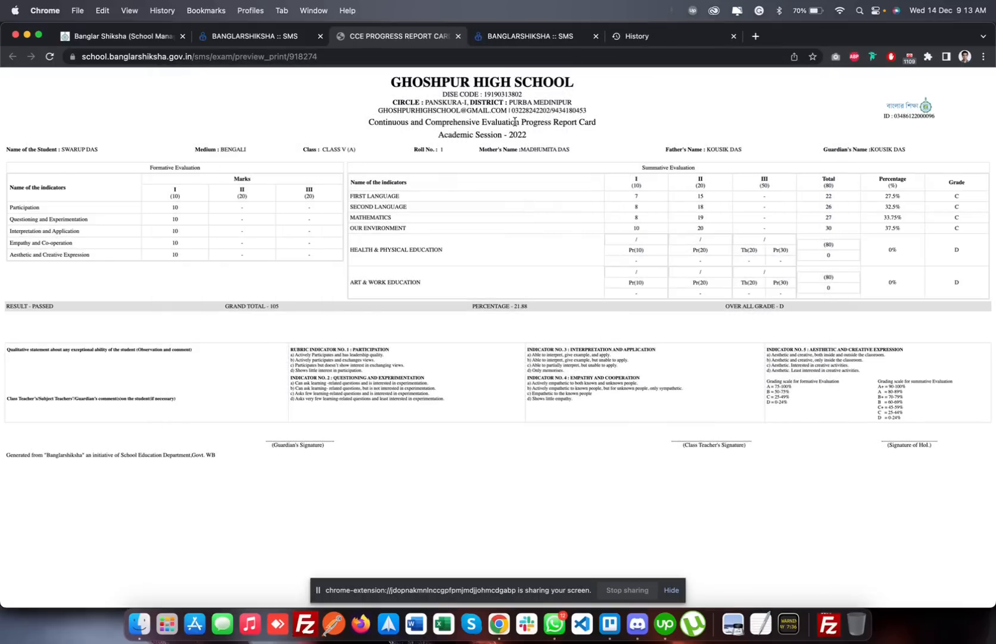
click(457, 37)
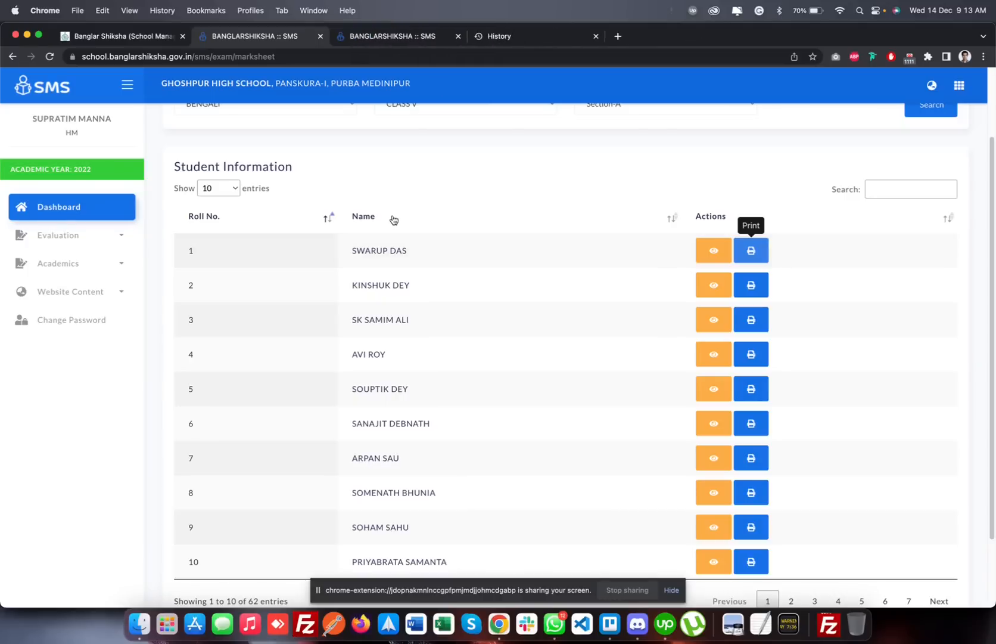
Return to the School/HoI Dashboard and log out of the school account
scroll(394, 221, up, 5)
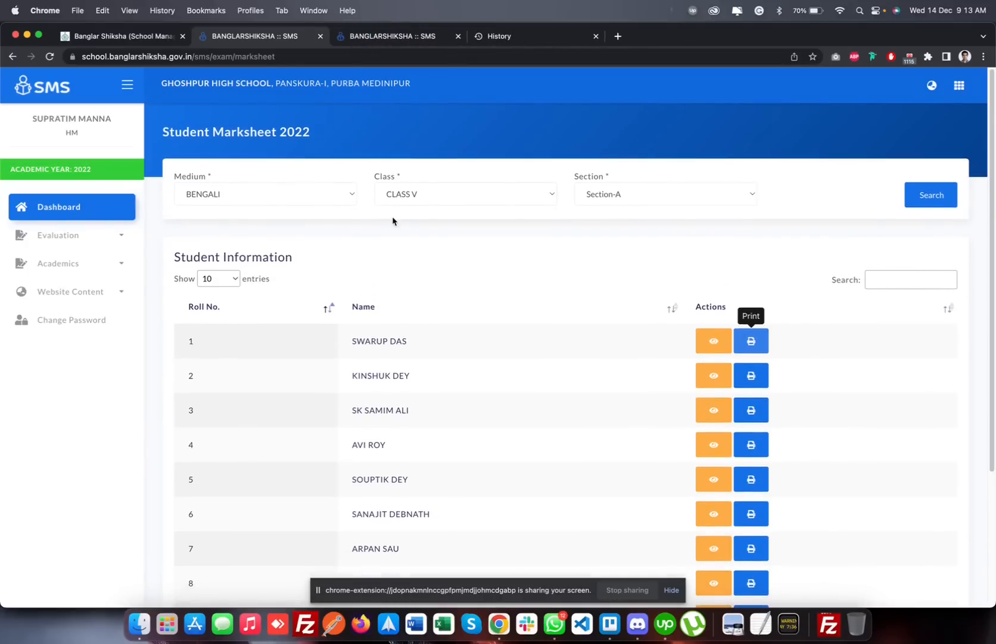
click(42, 209)
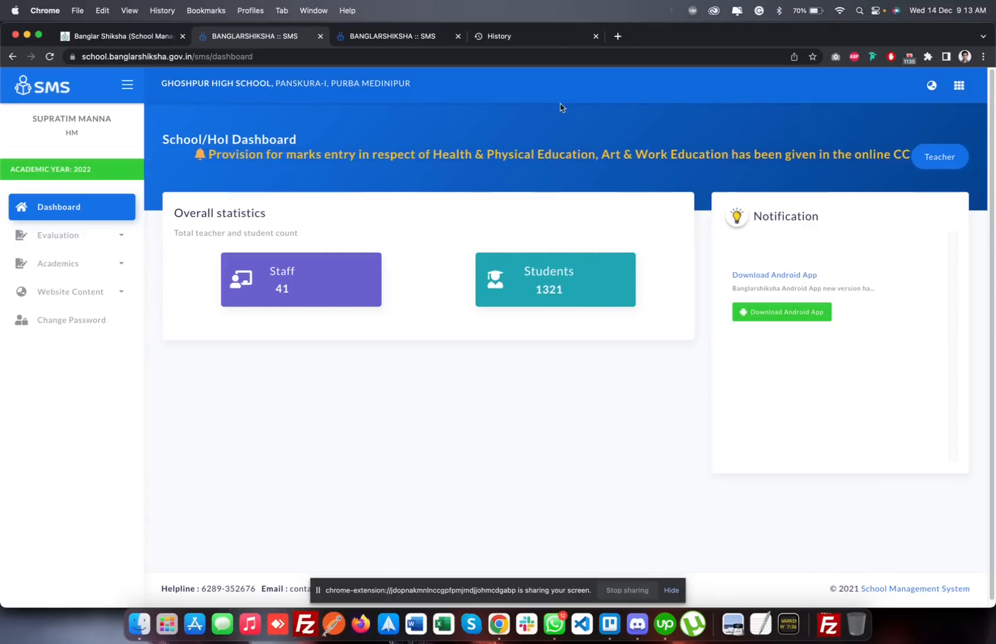
click(960, 95)
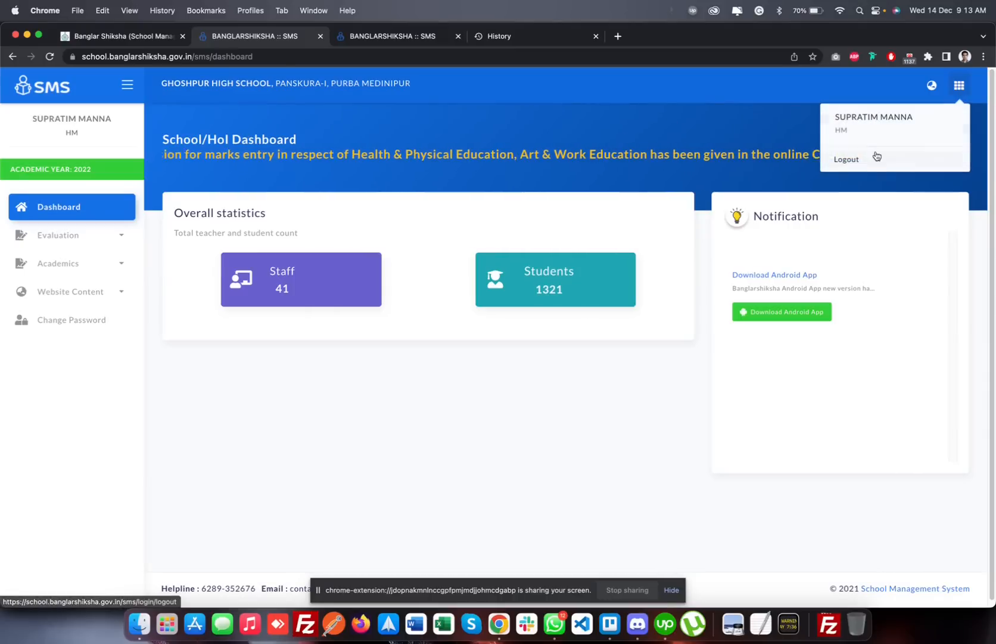
click(876, 153)
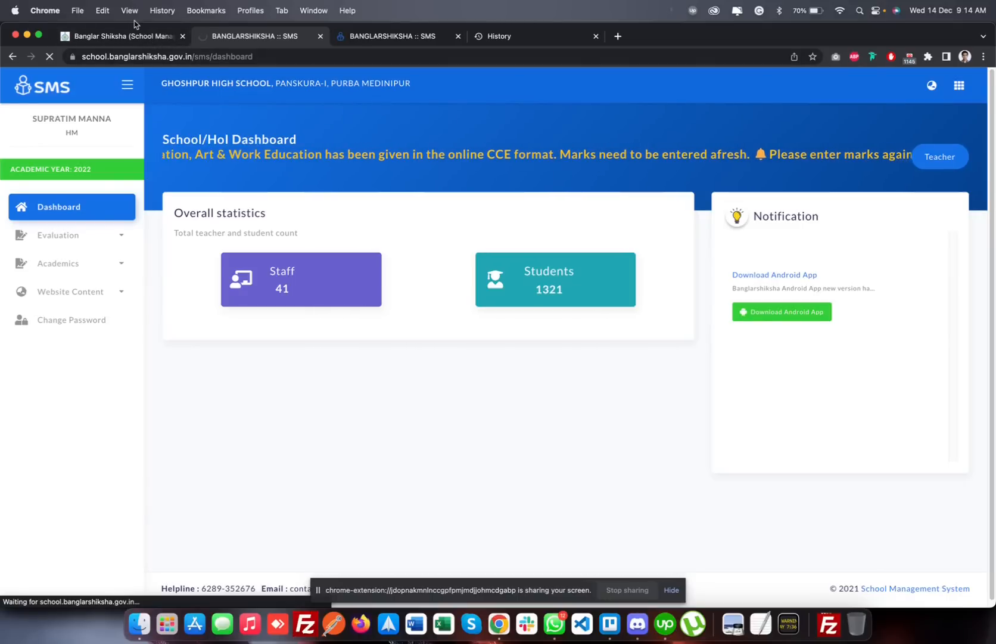
Look over the School Management System portal home page and its school links, and go back to the dashboard page
click(132, 36)
scroll(374, 288, down, 10)
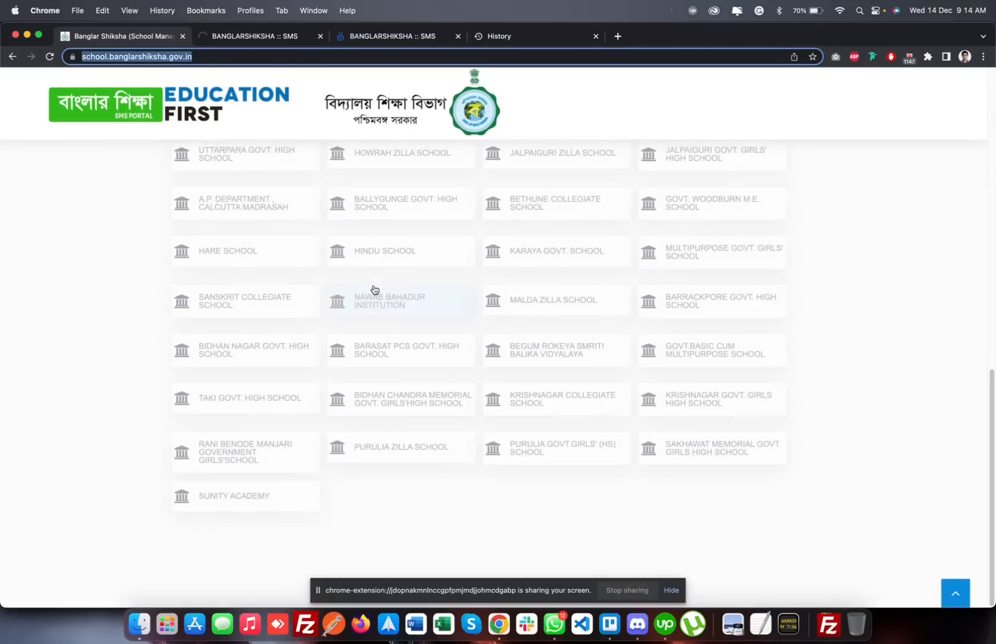
scroll(374, 288, up, 10)
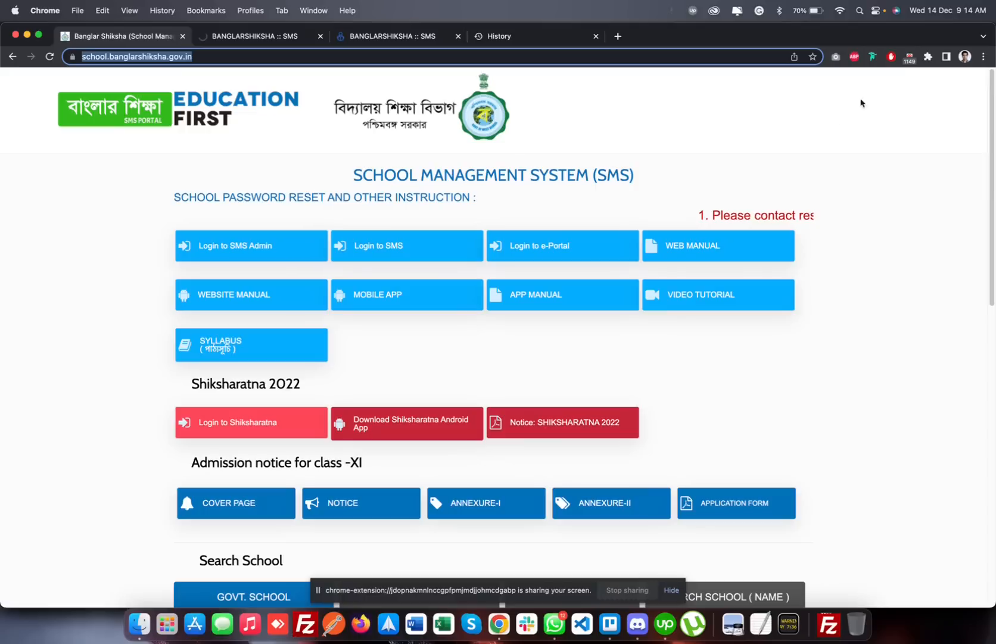
click(273, 37)
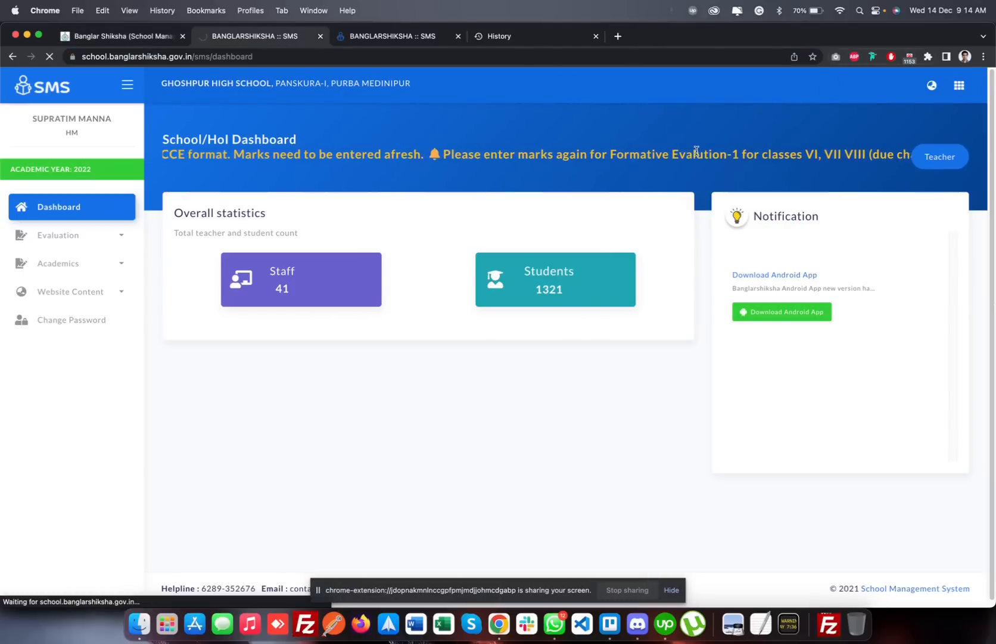